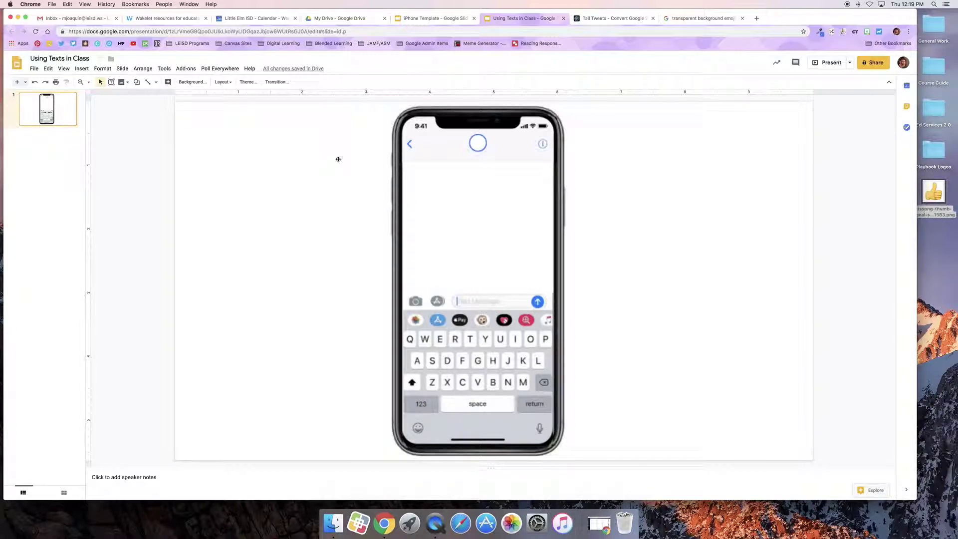
- Draw a small rounded rectangle as a message bubble near the upper-right of the phone's conversation area
click(137, 83)
mouse_move(152, 96)
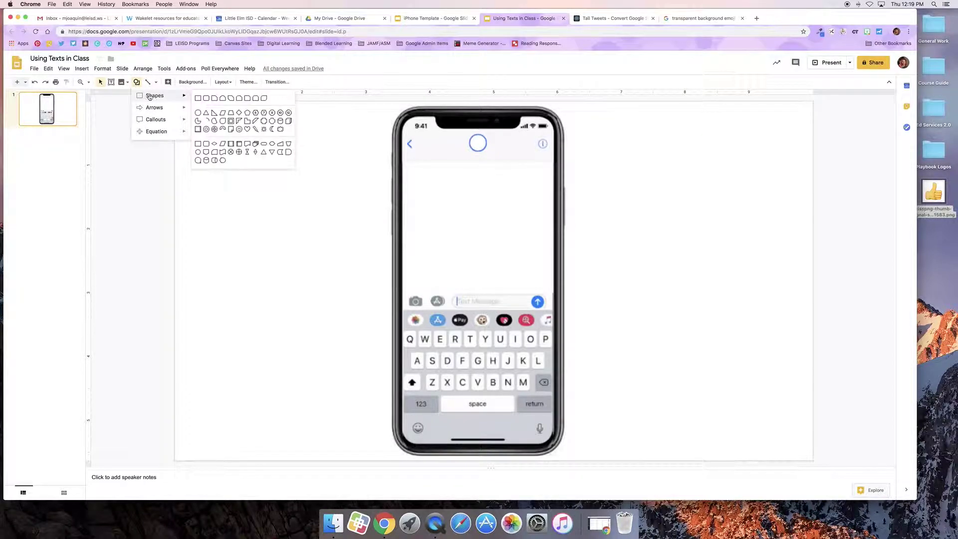
click(208, 101)
drag(504, 176, 541, 187)
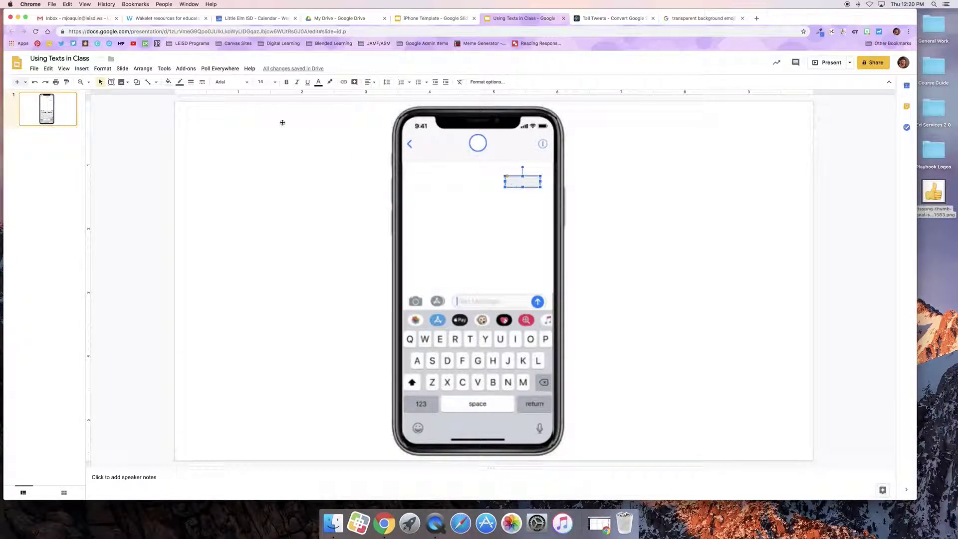
- Fill the message bubble with the custom blue and make its border transparent
click(169, 83)
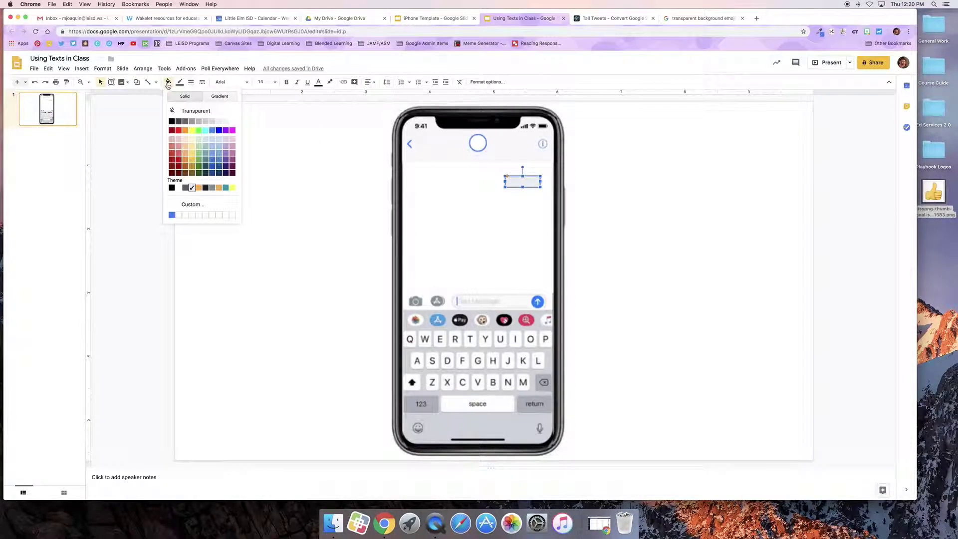
click(171, 216)
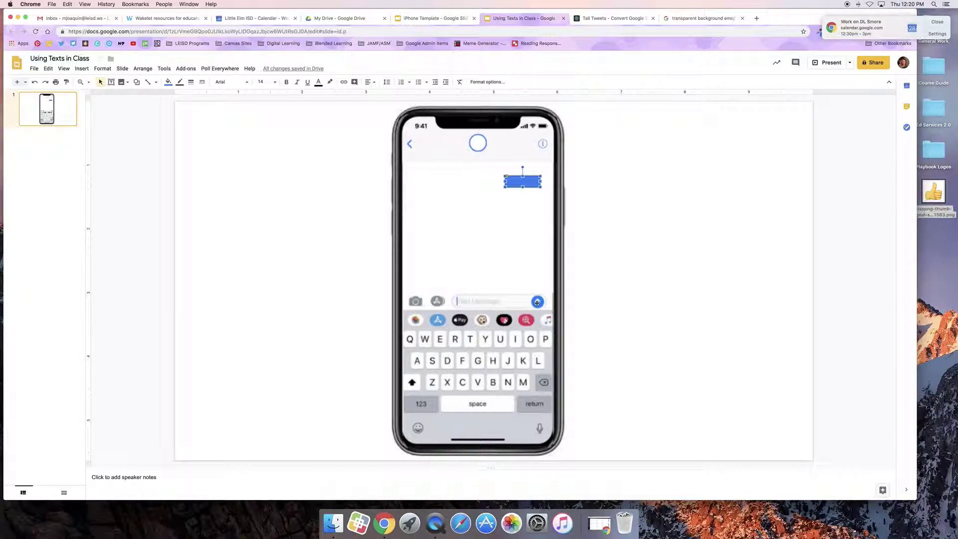
click(180, 82)
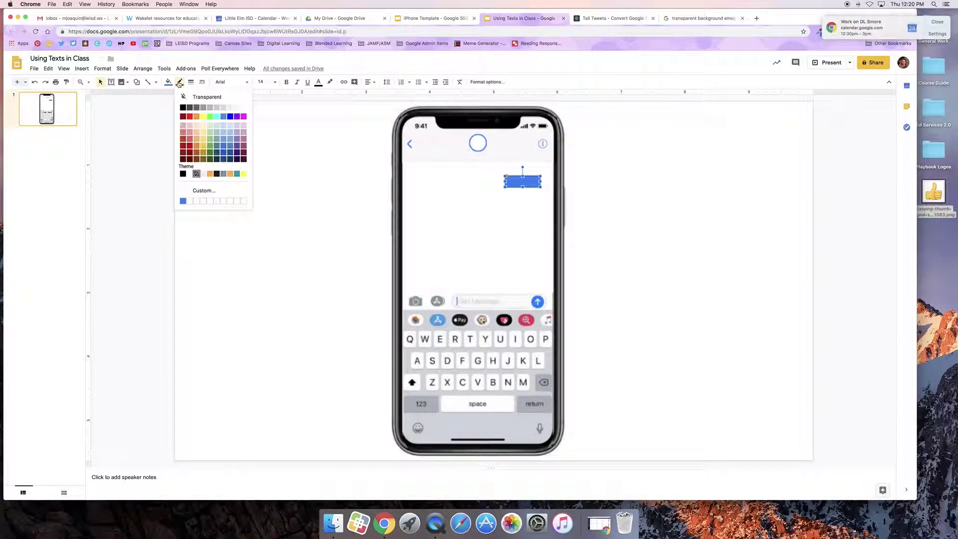
click(207, 97)
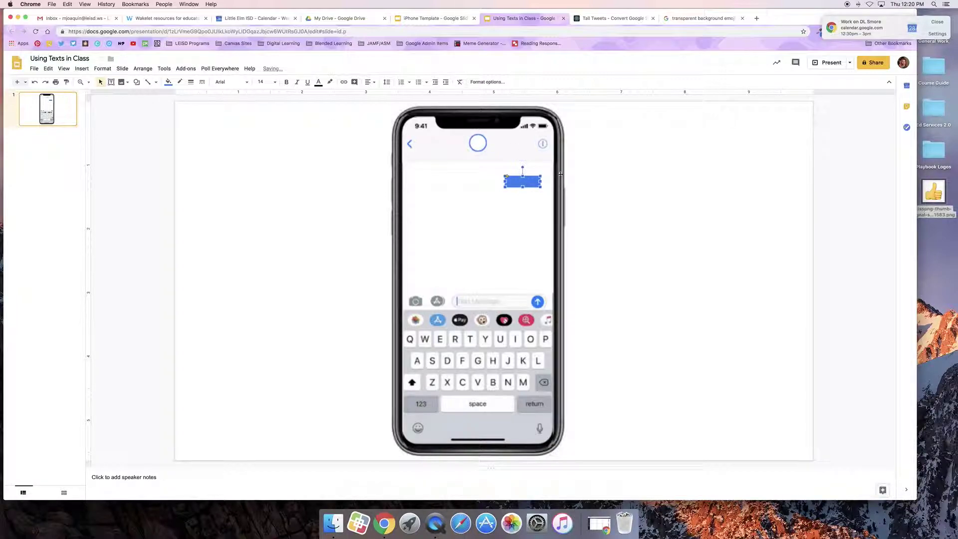
- Enter "Hey!" in the blue bubble and set its font size to 9
text(Hey)
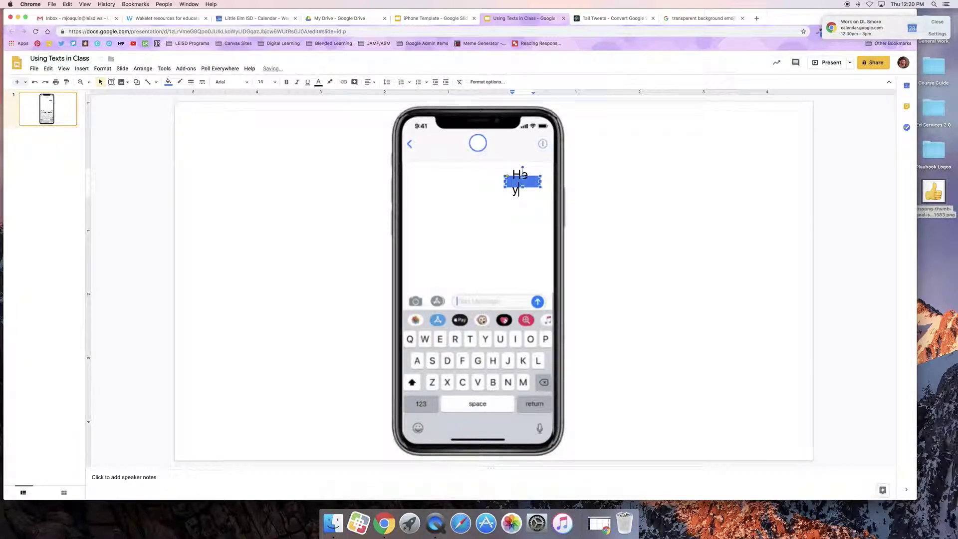
text(!)
drag(523, 188, 512, 173)
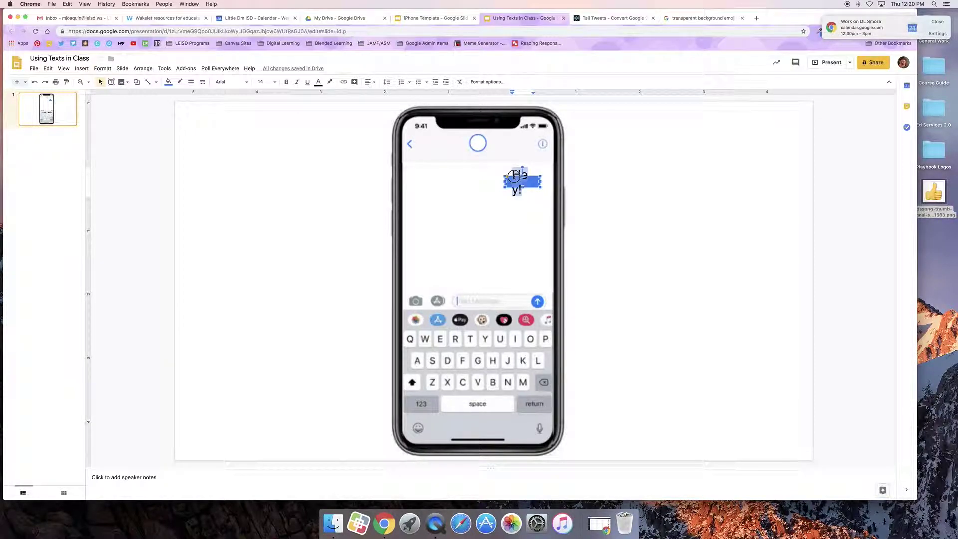
click(264, 82)
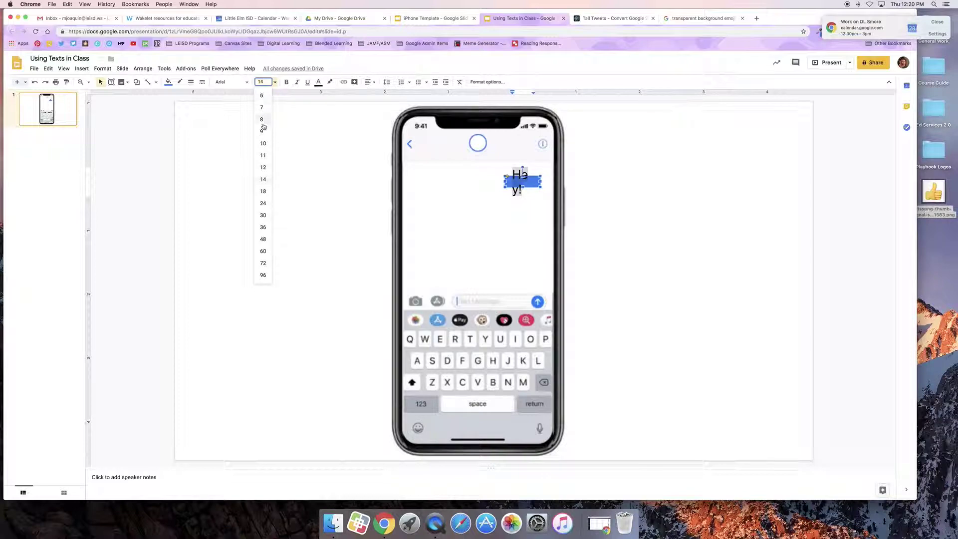
click(262, 132)
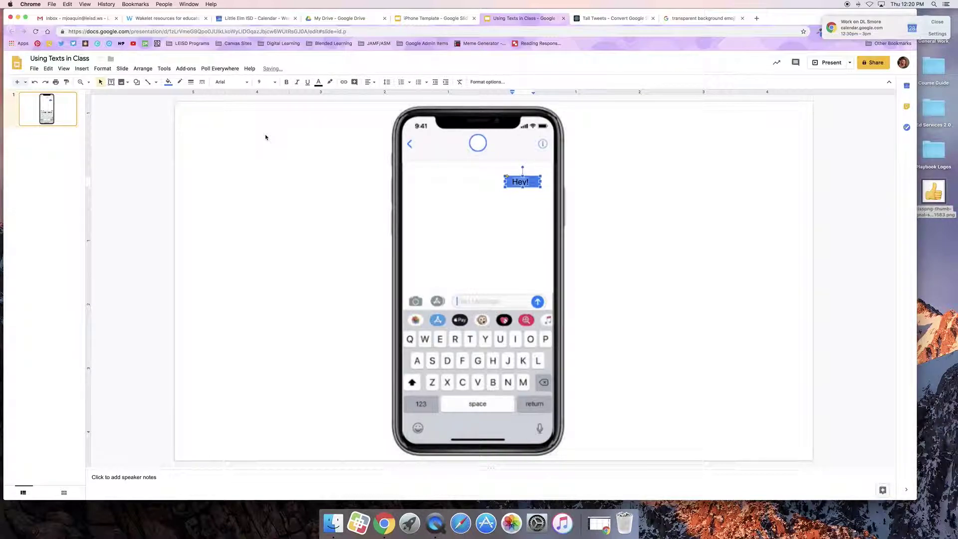
- Color the "Hey!" text white and narrow the blue bubble slightly from its left side
click(318, 82)
click(327, 160)
drag(505, 187, 509, 185)
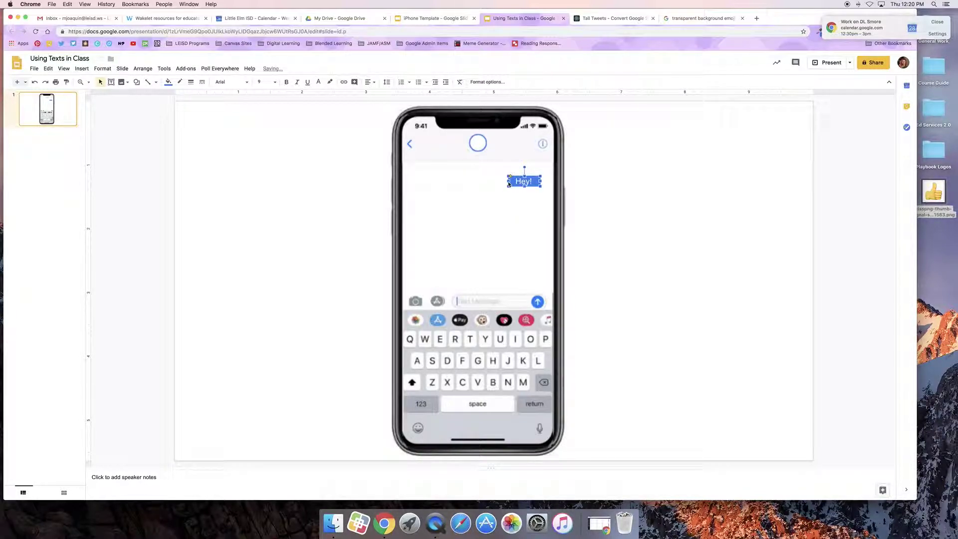
click(490, 190)
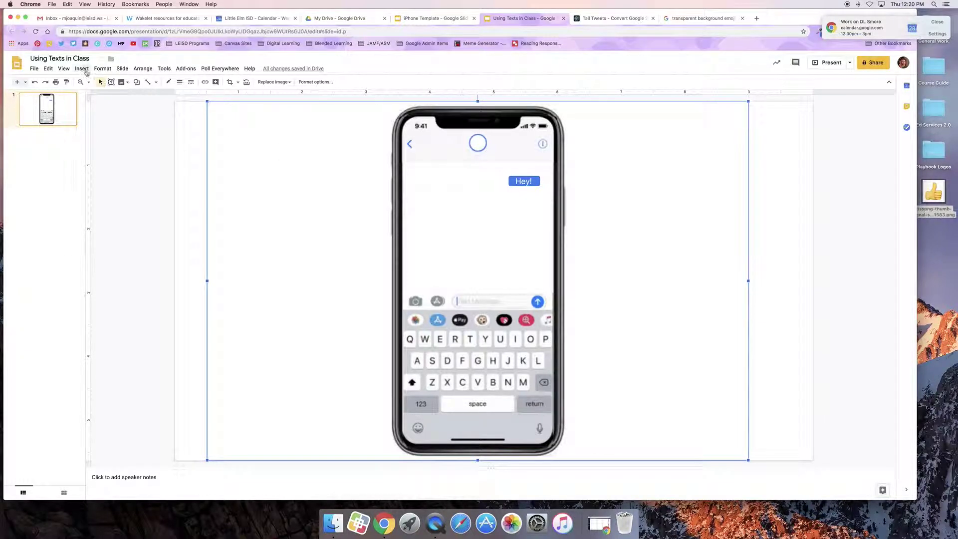
- Duplicate slide 1 and draw a rounded-rectangle reply bubble on the copy, at the left of the conversation below "Hey!"
click(122, 70)
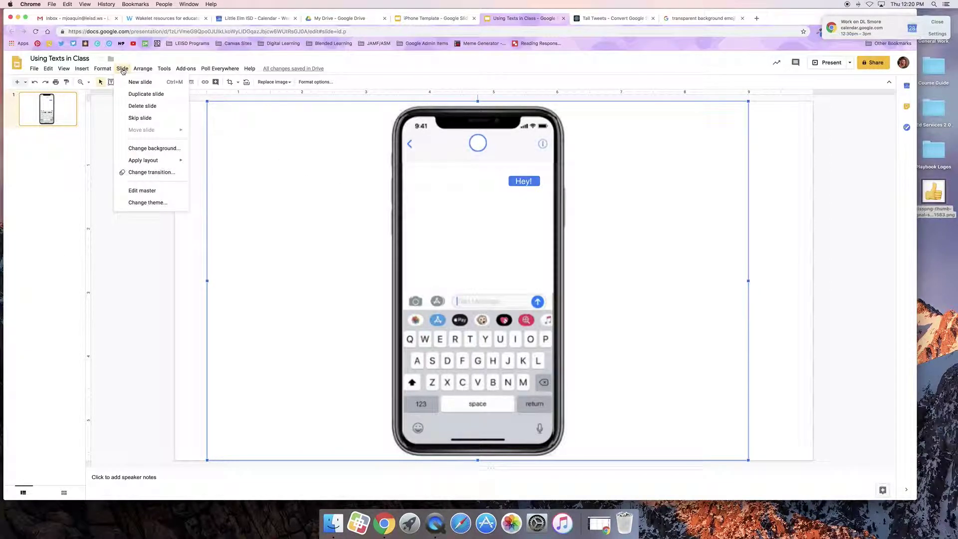
click(136, 94)
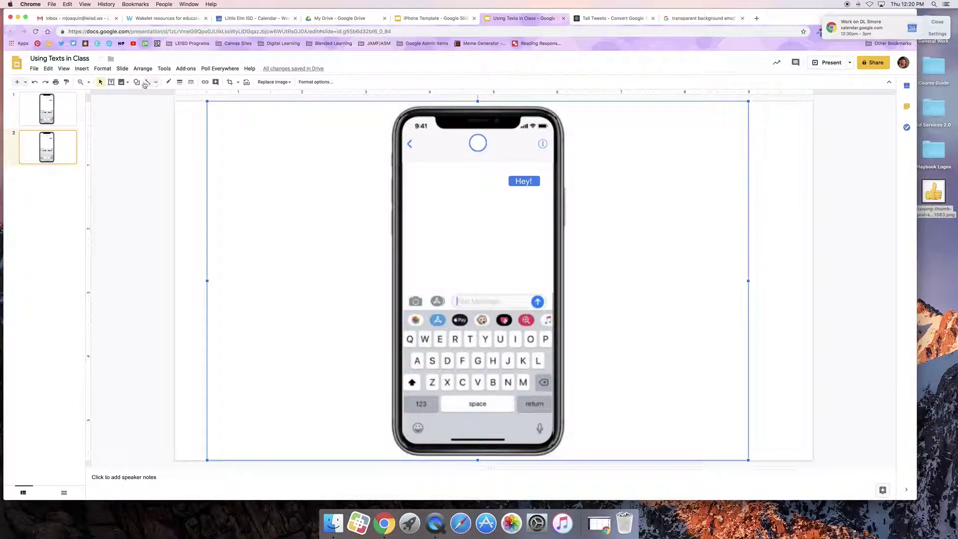
click(136, 83)
mouse_move(160, 95)
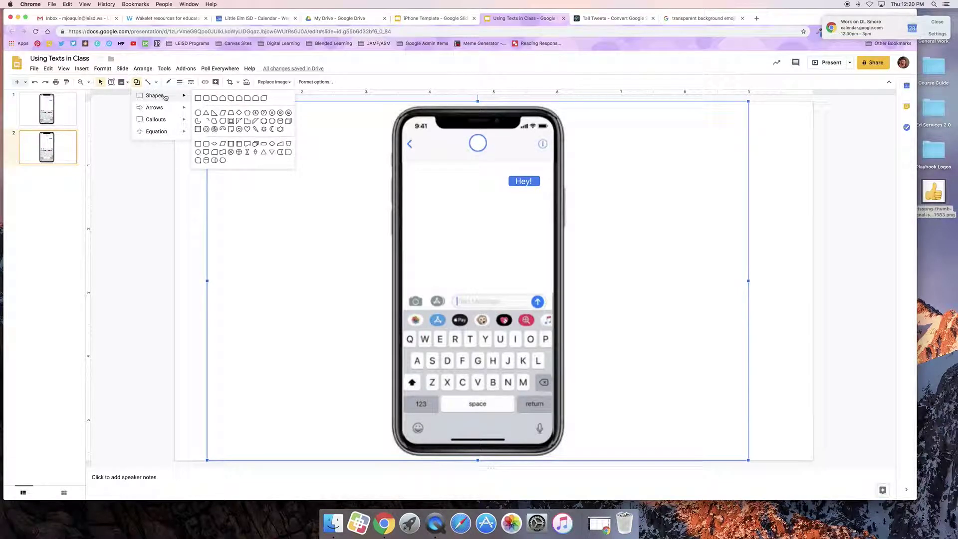
click(206, 98)
mouse_move(414, 188)
mouse_down()
mouse_move(446, 203)
mouse_move(430, 197)
mouse_up()
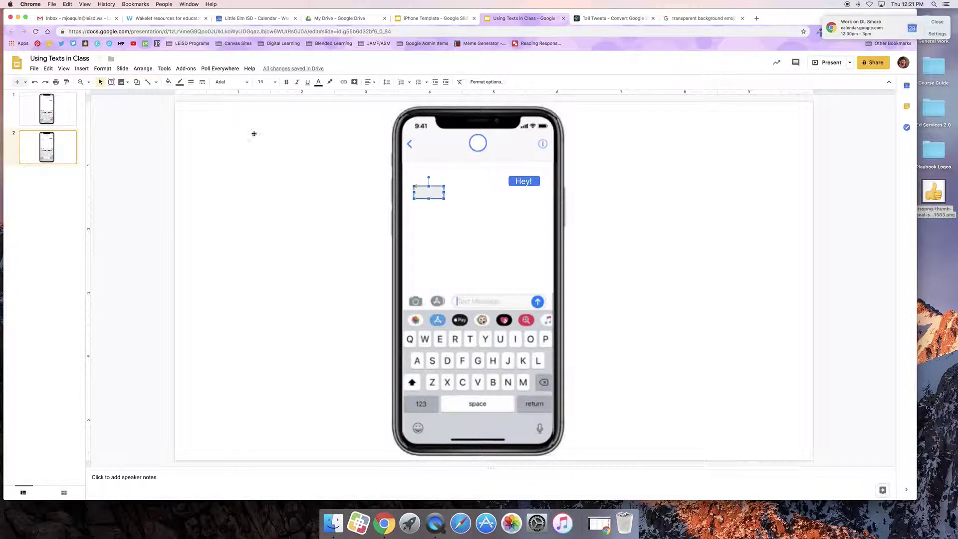
- Make the reply bubble's border transparent and enter "Hey...who is this?" in it
click(180, 82)
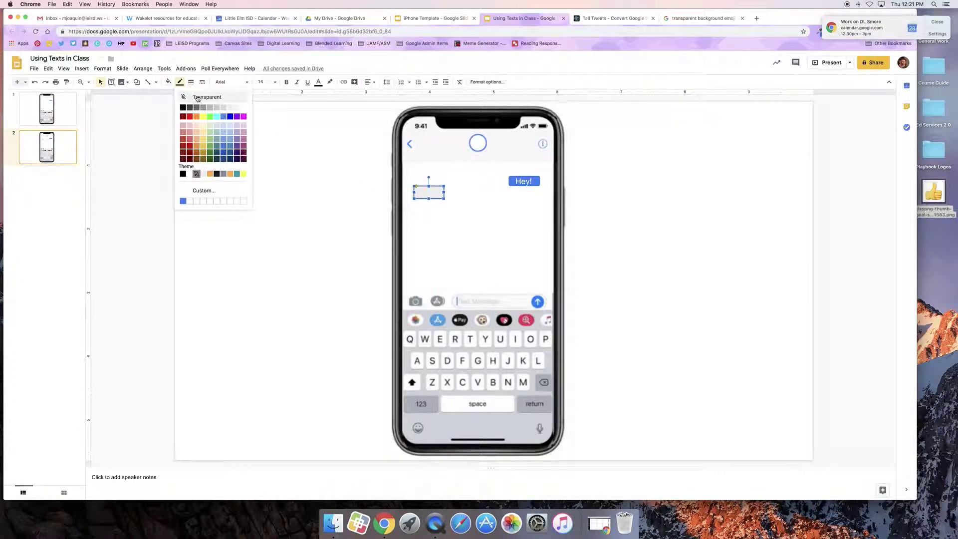
click(205, 98)
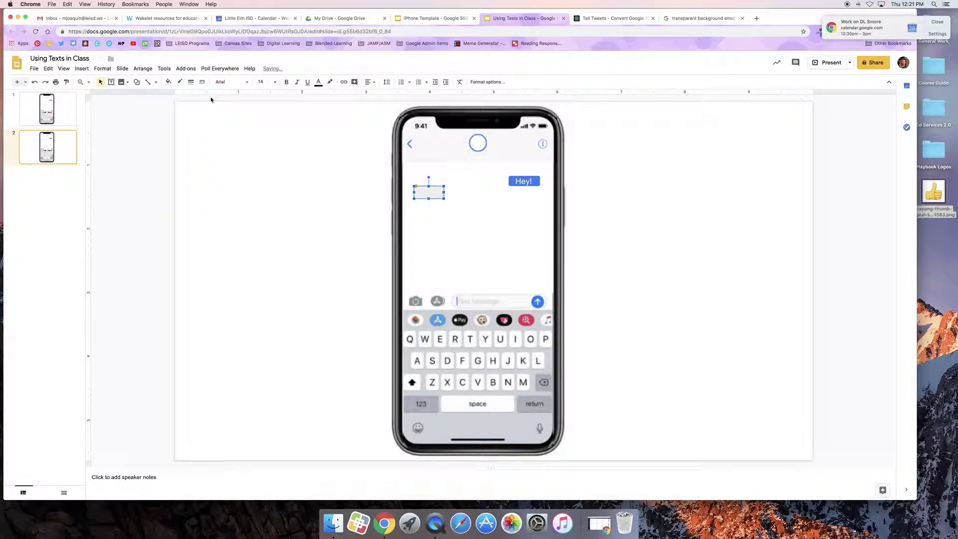
click(431, 195)
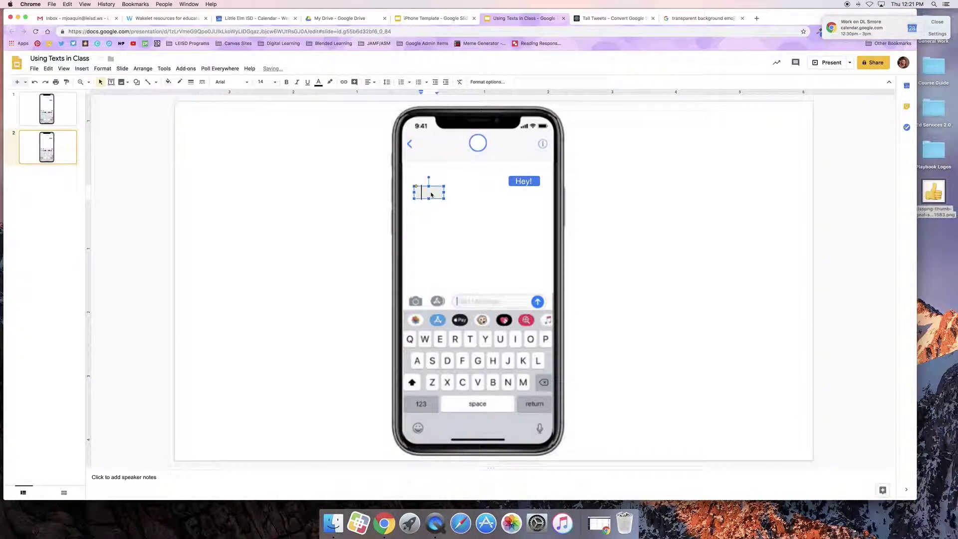
text(Hey...who is this?)
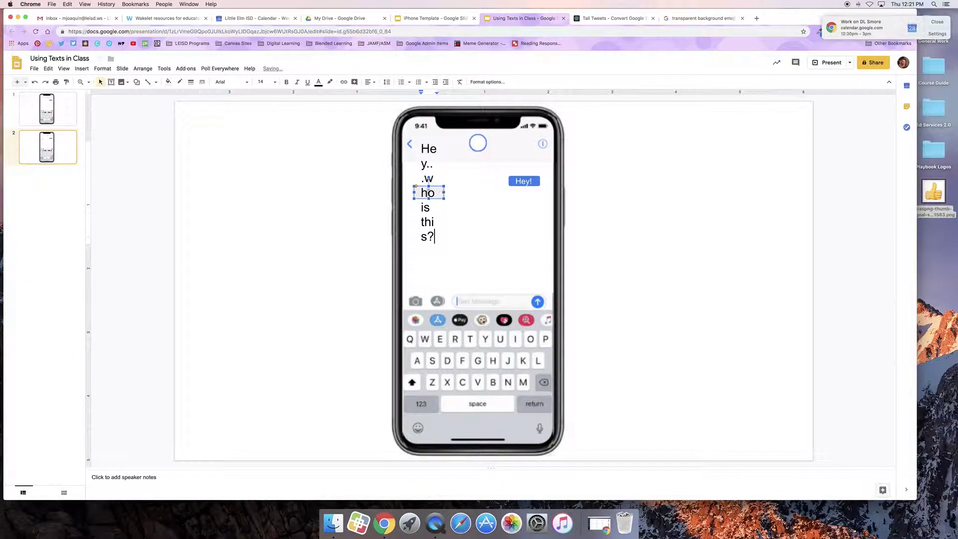
- Set the reply text to font size 9 and enlarge its bubble so the message fits on two lines
key(super+a)
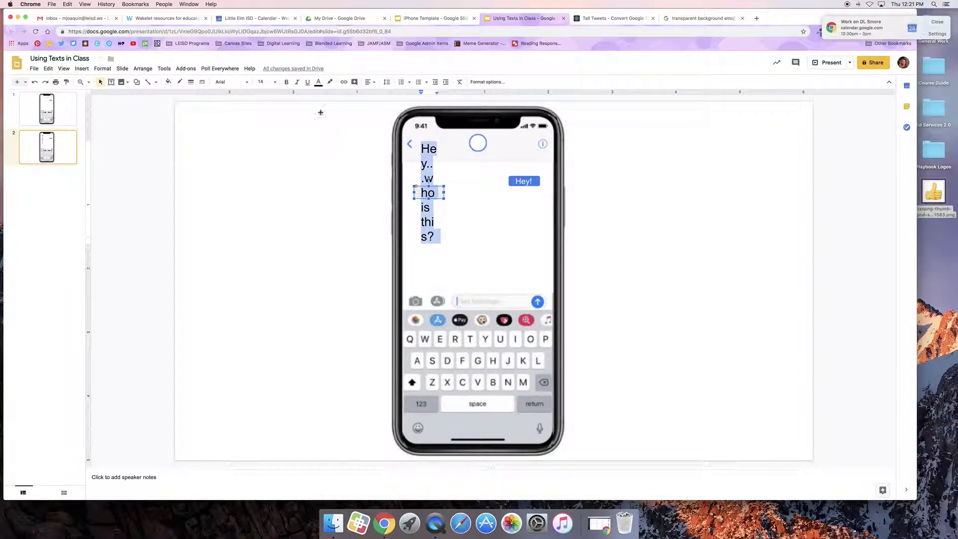
click(268, 82)
click(265, 129)
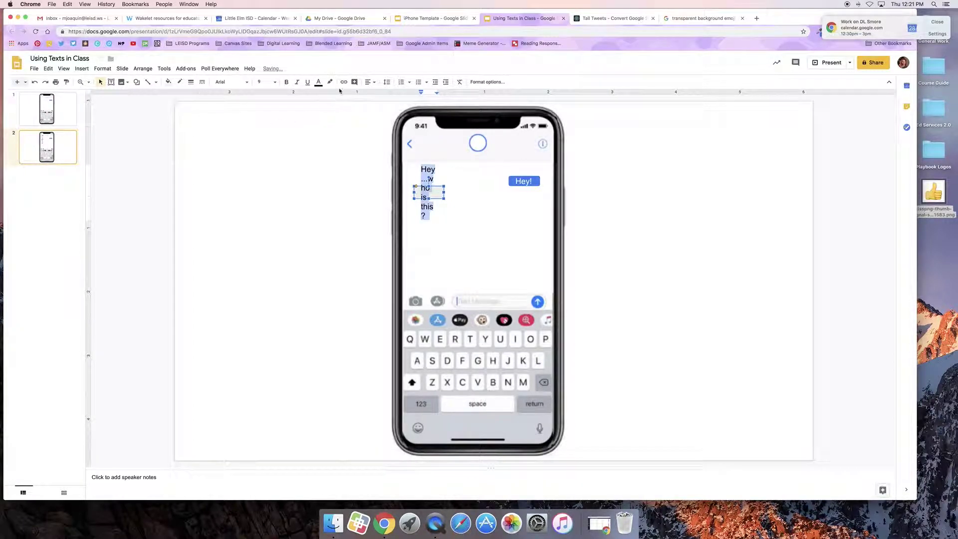
drag(444, 198, 461, 197)
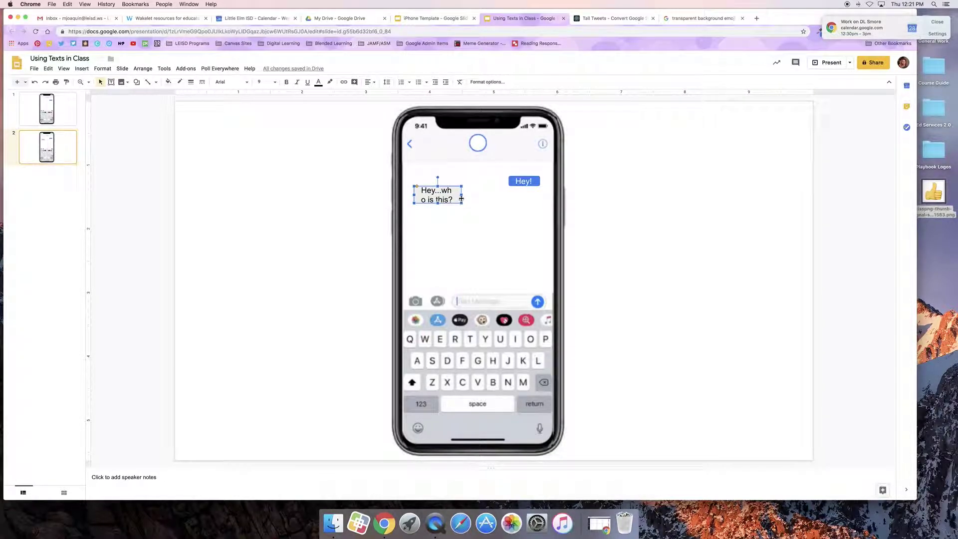
drag(462, 195, 464, 198)
click(431, 224)
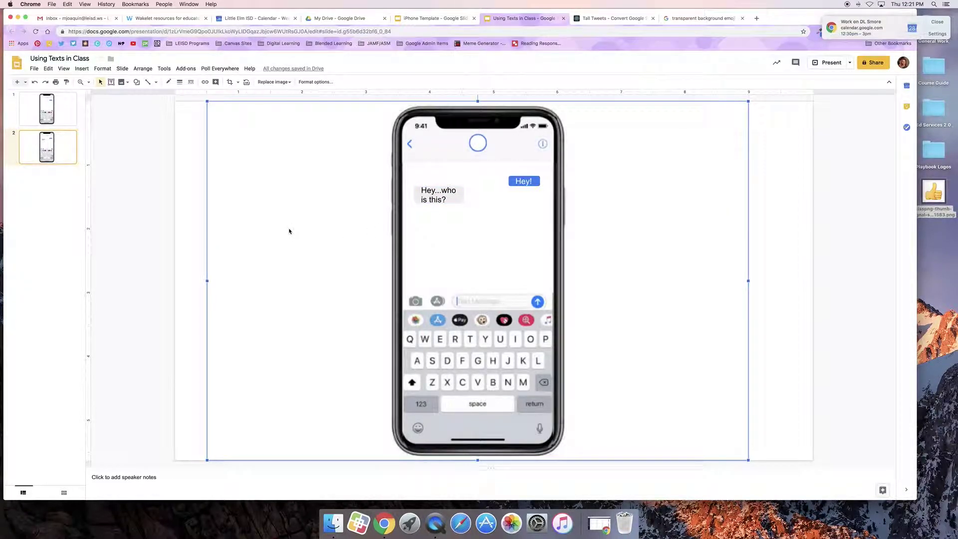
- Enlarge the blue "Hey!" bubble slightly upward on slide 2 and on slide 1
click(513, 180)
drag(508, 177, 508, 175)
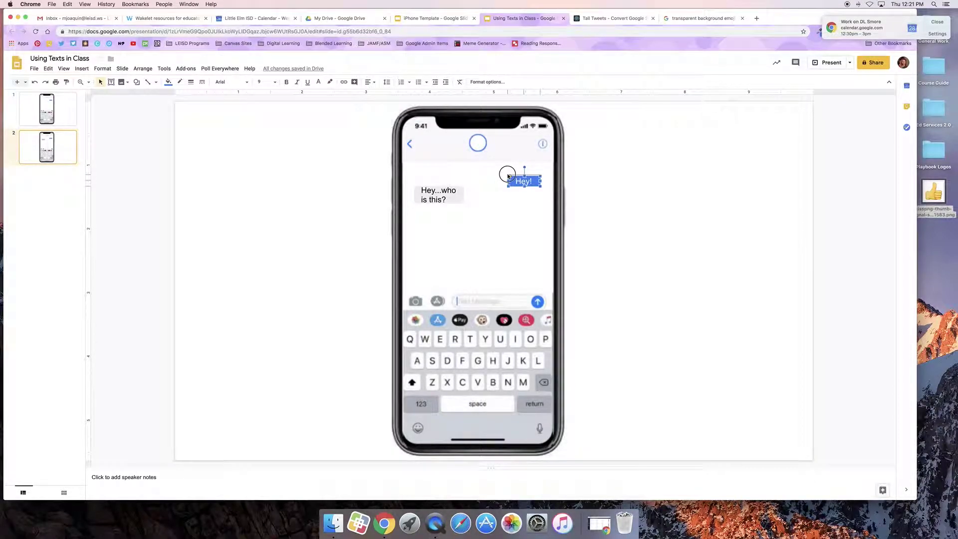
click(58, 123)
click(509, 177)
drag(510, 177, 508, 176)
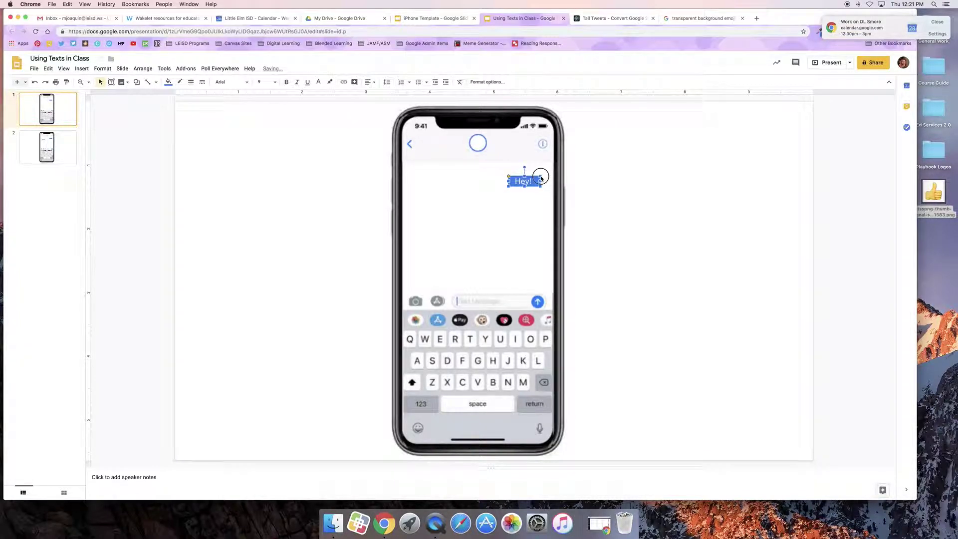
drag(542, 176, 541, 175)
click(314, 205)
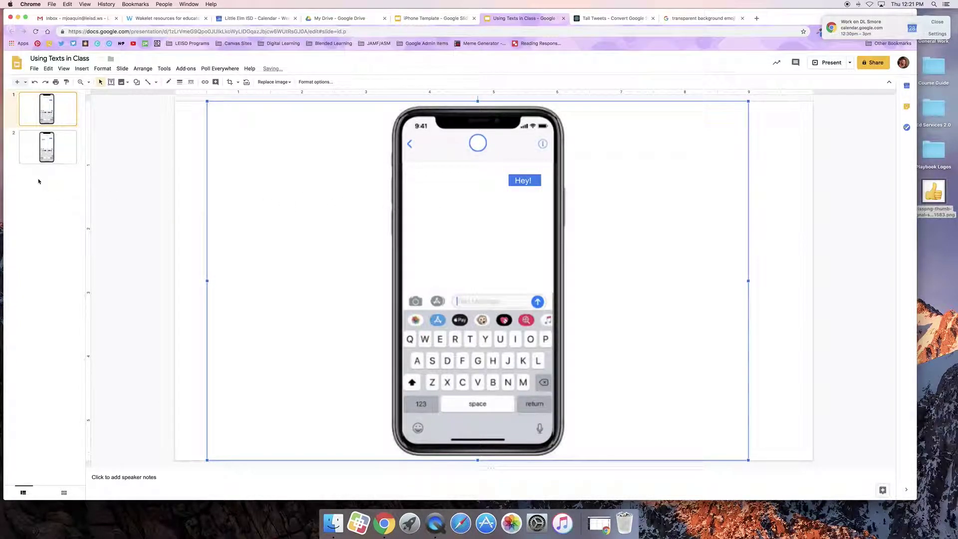
- Duplicate slide 2 to continue the conversation on a third slide
click(40, 148)
click(102, 68)
mouse_move(122, 68)
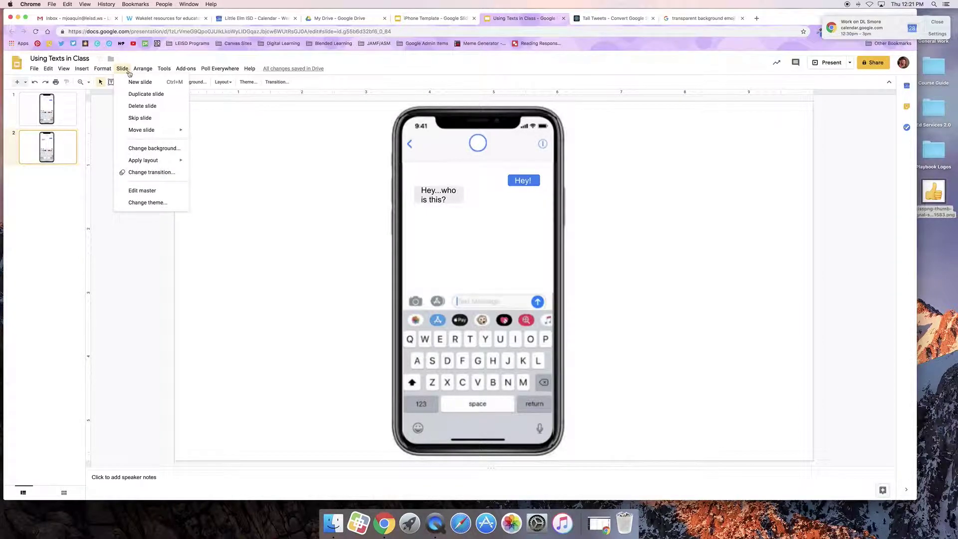
click(138, 94)
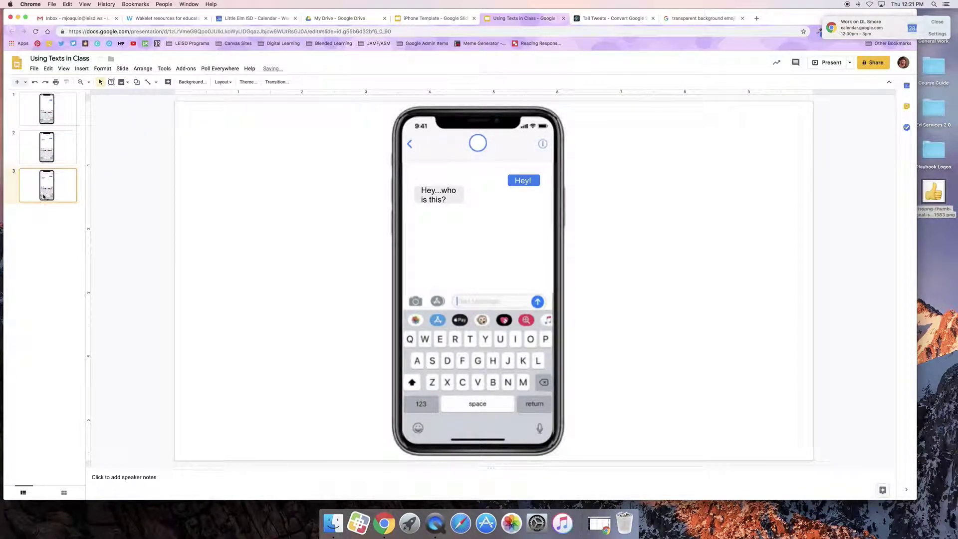
- Copy the blue "Hey!" bubble on slide 3 and place the copy at the right, below the gray reply
click(515, 178)
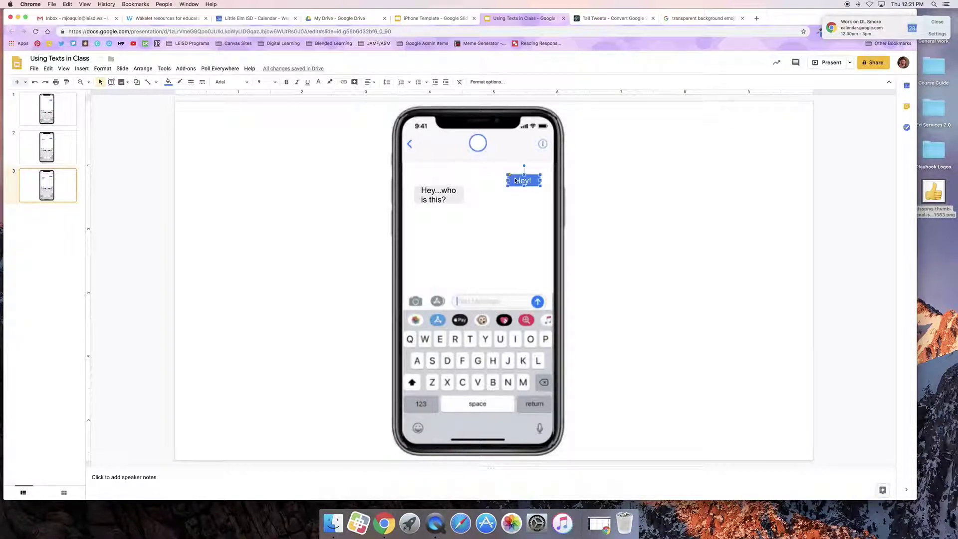
click(519, 223)
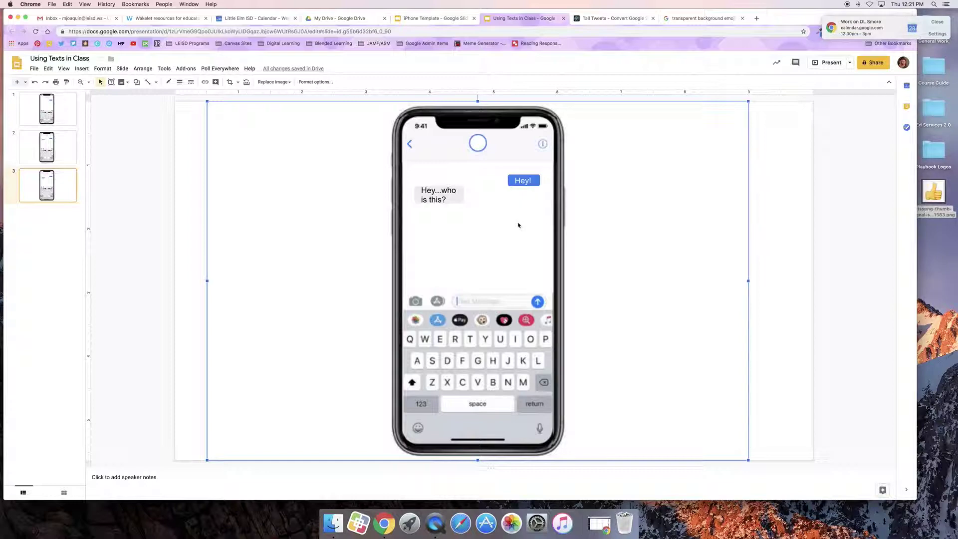
key(super+v)
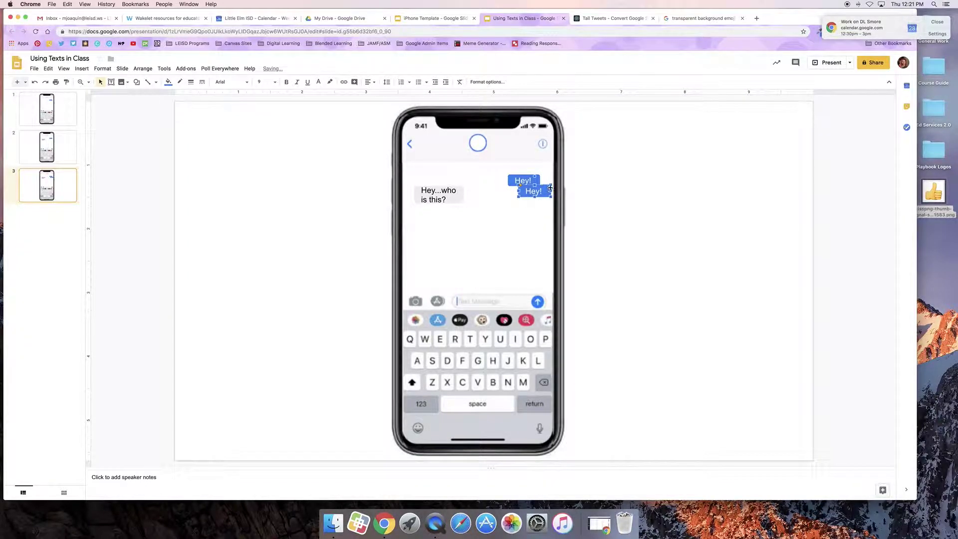
drag(544, 190, 535, 209)
- Replace the copied bubble's text with "You have to guess!" and enlarge the bubble to fit the message on two lines
text(have)
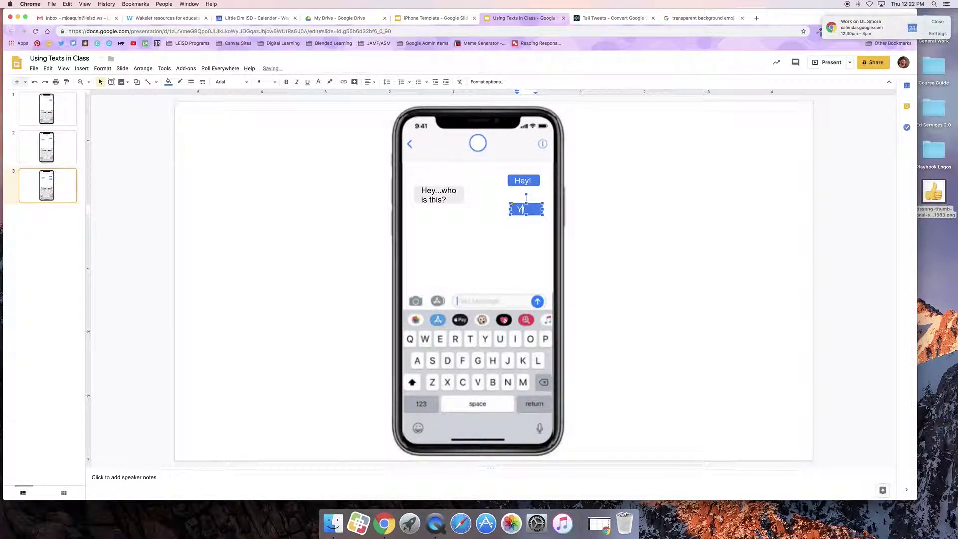
key(BackSpace)
key(BackSpace)
key(BackSpace)
key(BackSpace)
text(to)
key(Escape)
drag(498, 222, 492, 223)
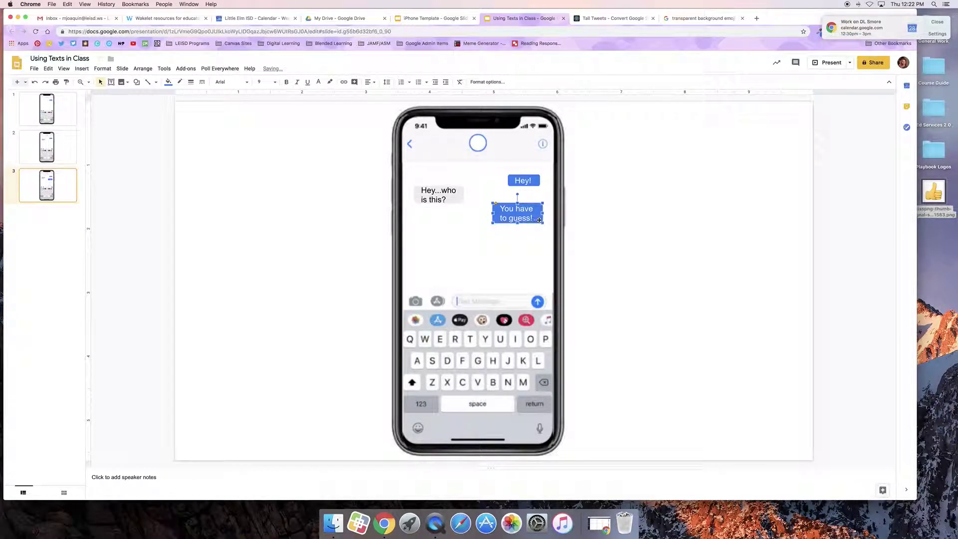
click(542, 240)
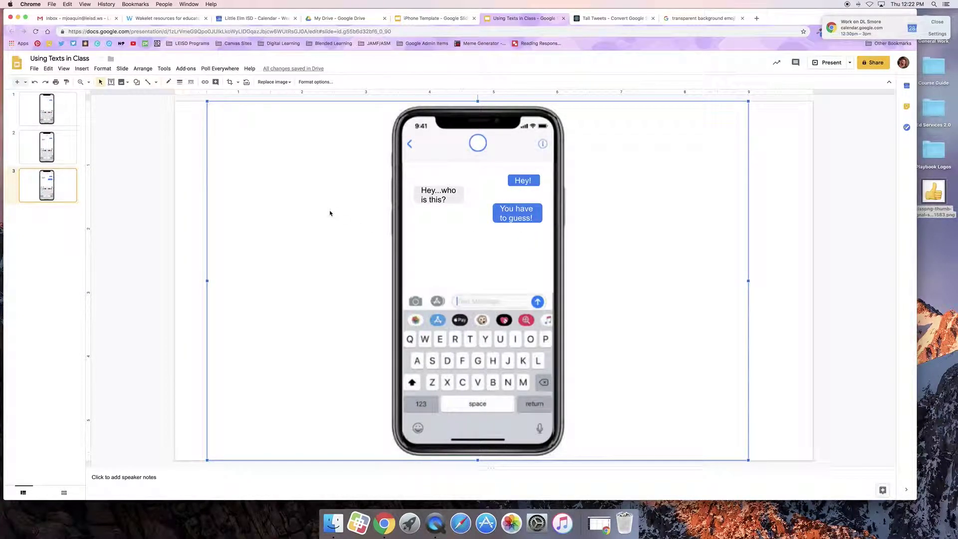
- Duplicate slide 3 to continue the conversation on a fourth slide
click(123, 68)
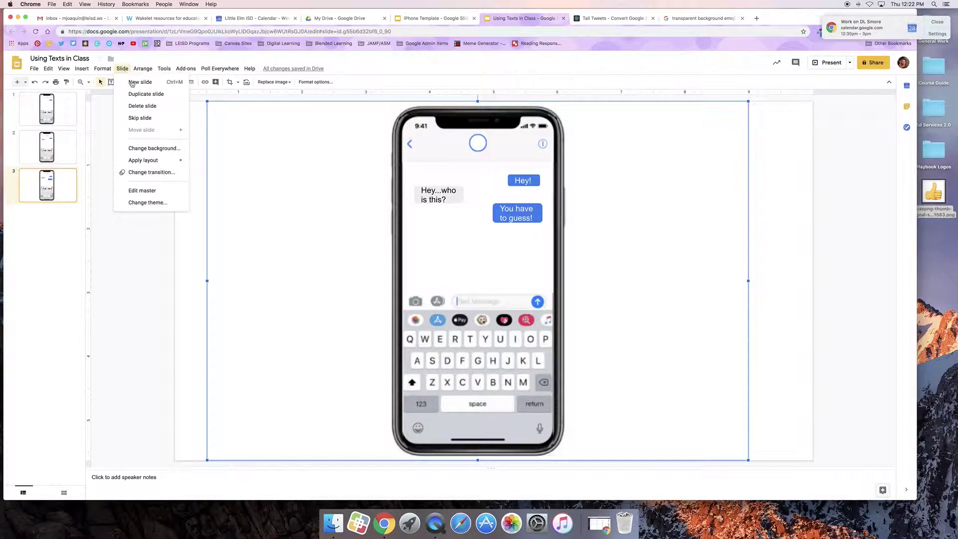
click(133, 95)
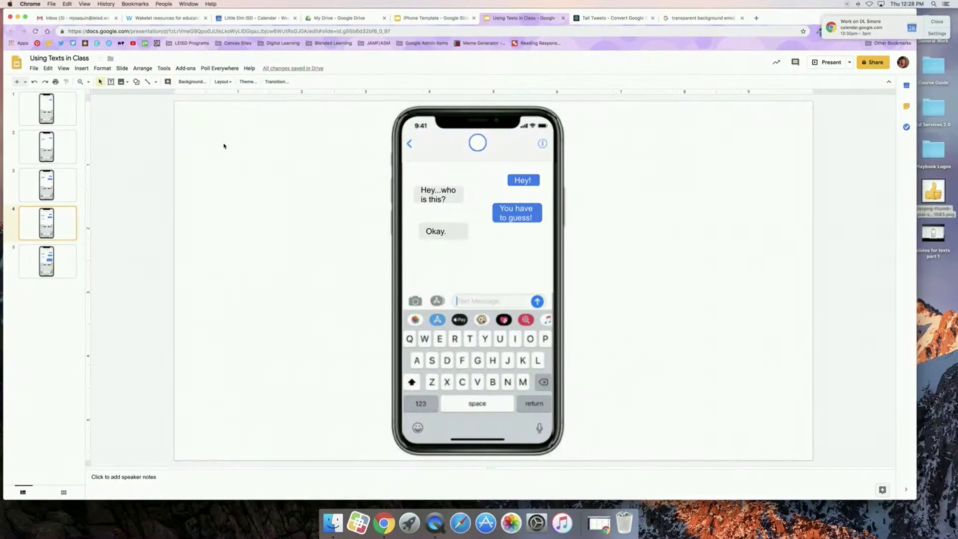
click(224, 144)
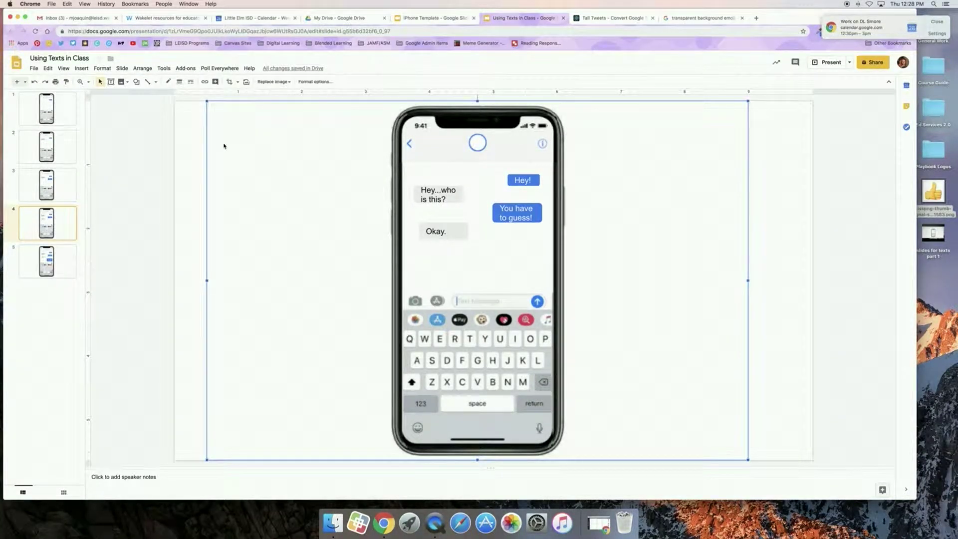
- Duplicate slide 5, which ends with the "I am a shape and I have 5 equal sides." message
click(53, 259)
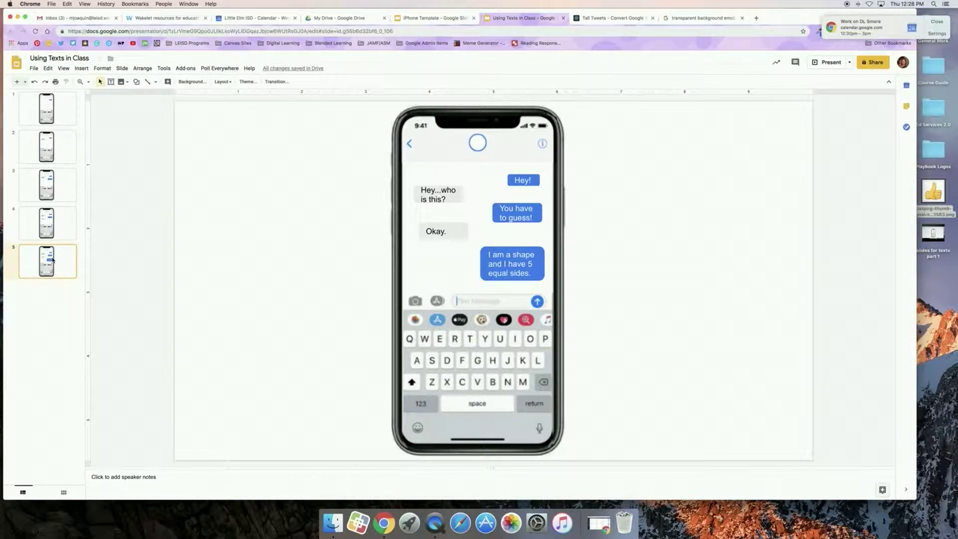
click(120, 69)
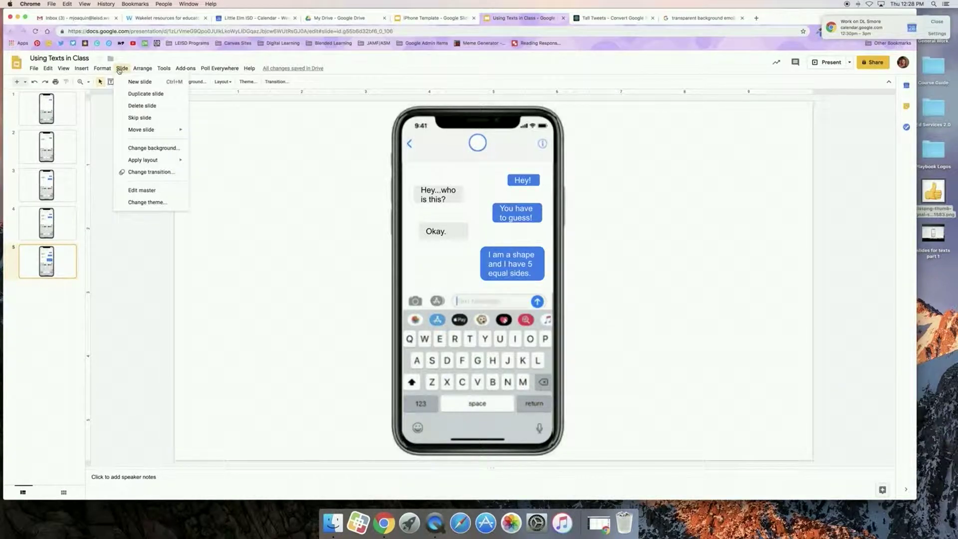
click(135, 94)
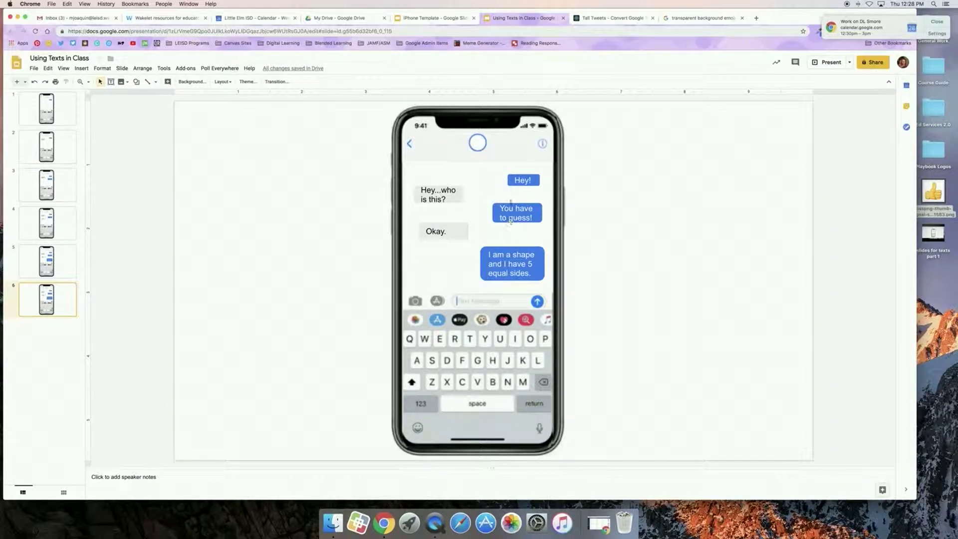
- Delete the blue "Hey!" bubble on slide 6 and shift the four remaining bubbles upward to free space below
click(511, 178)
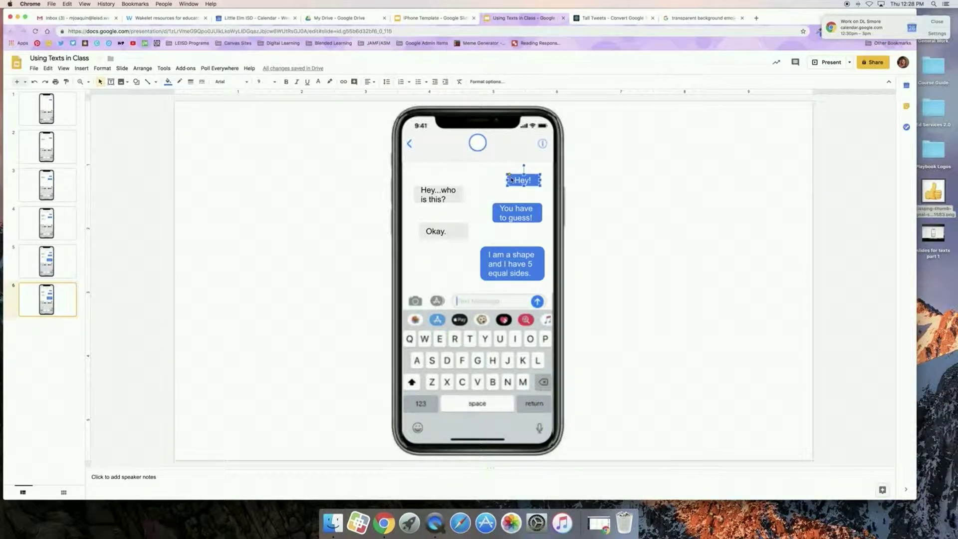
key(Delete)
drag(416, 191, 416, 170)
drag(495, 210, 497, 190)
drag(424, 231, 424, 210)
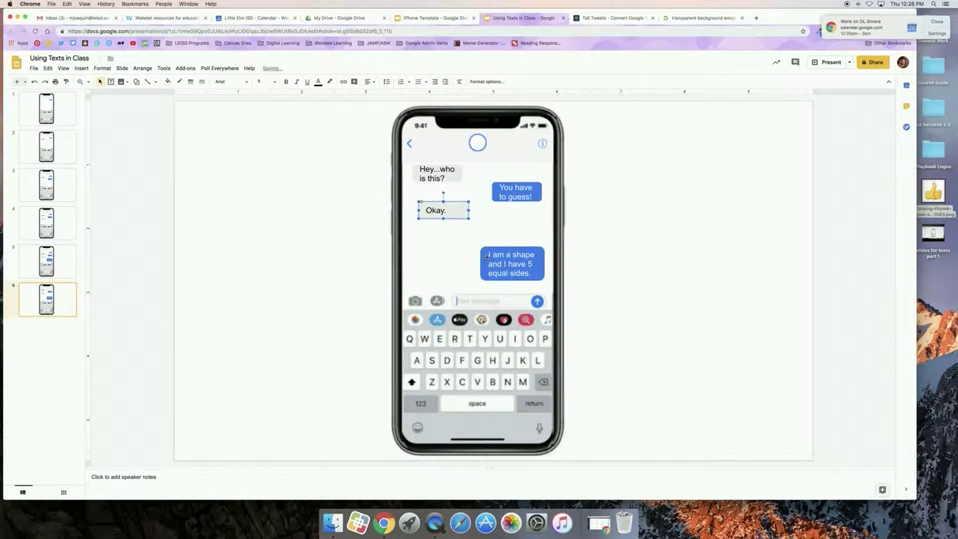
click(529, 254)
click(529, 254)
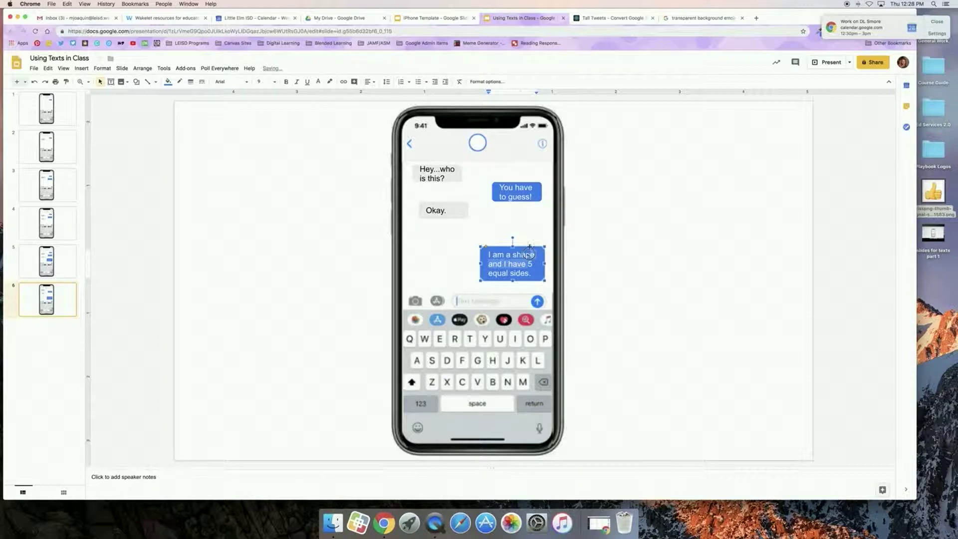
drag(529, 247, 528, 220)
click(439, 268)
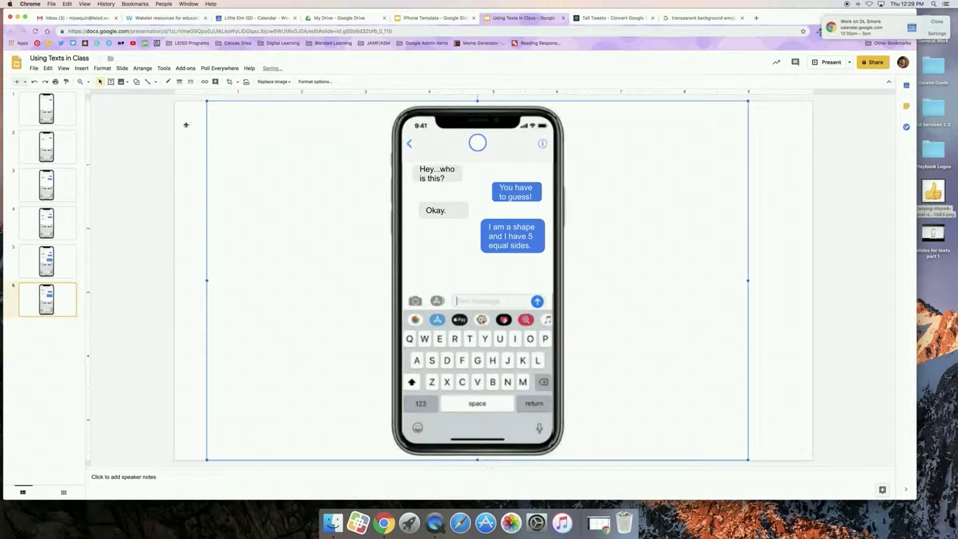
- Draw a gray message bubble below the "5 equal sides" message, aligned with the other gray replies, and make its outline transparent
click(136, 81)
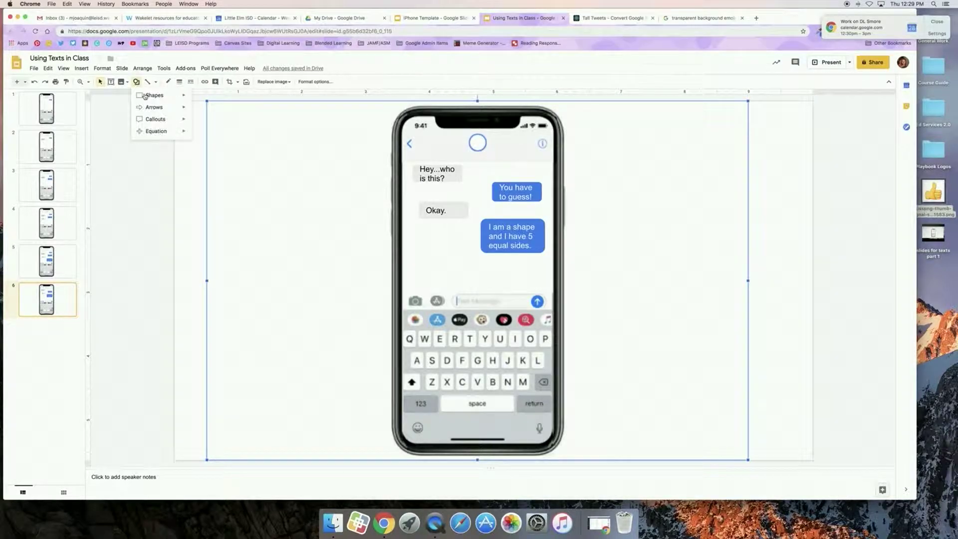
click(198, 98)
drag(418, 262, 468, 281)
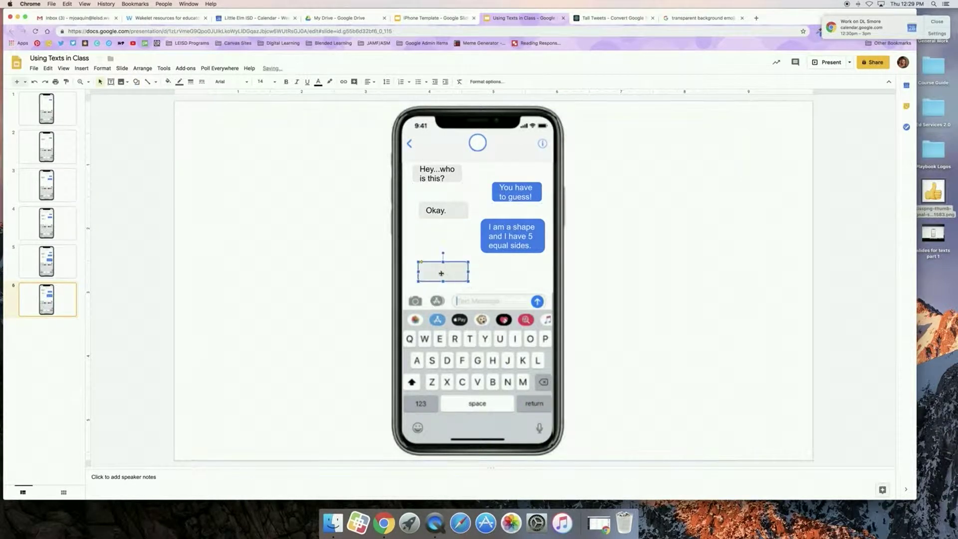
click(179, 82)
click(189, 99)
- Set the new bubble's font size to 9, enter "Are you a pentagon?" and enlarge the bubble to fit two lines
click(260, 83)
click(262, 132)
click(442, 274)
text(Are)
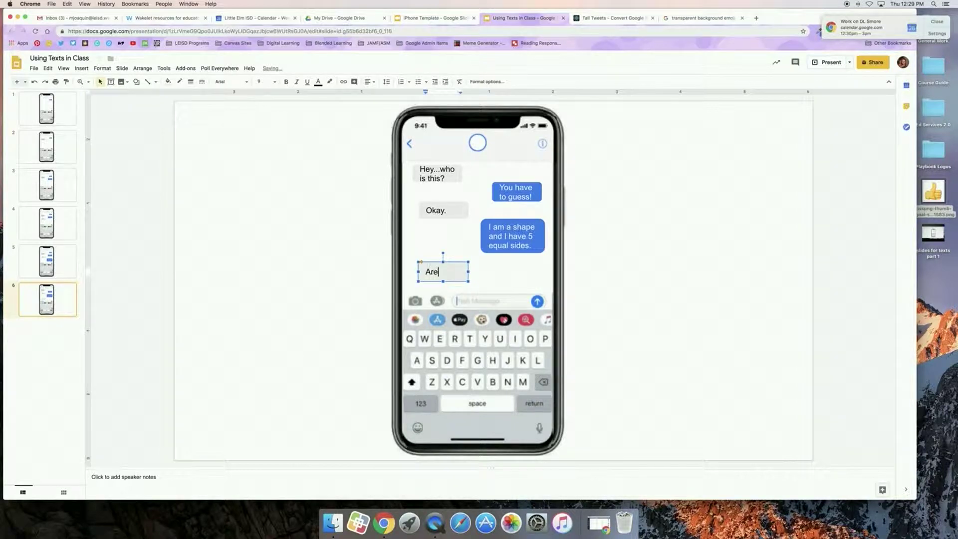
text( you a pentagon?)
triple_click(444, 275)
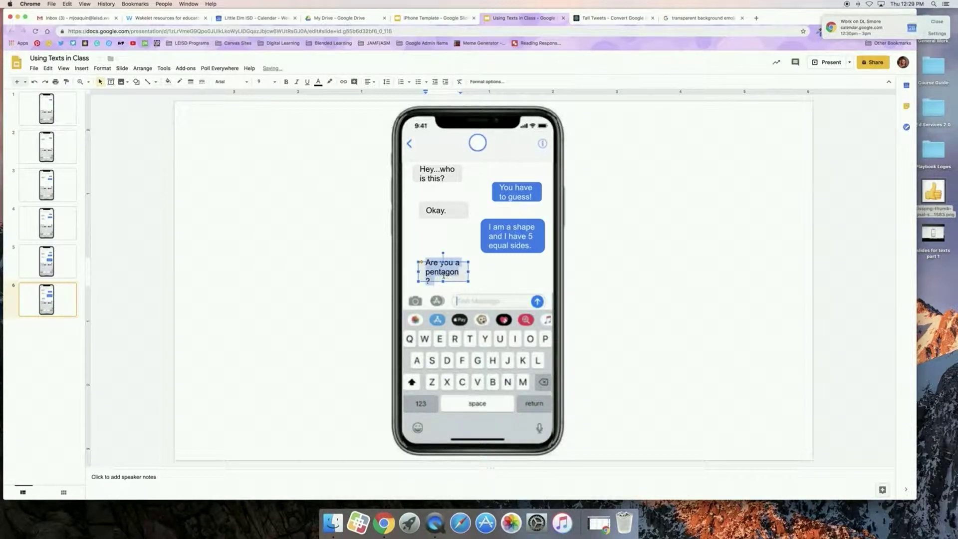
click(469, 261)
drag(472, 260, 473, 259)
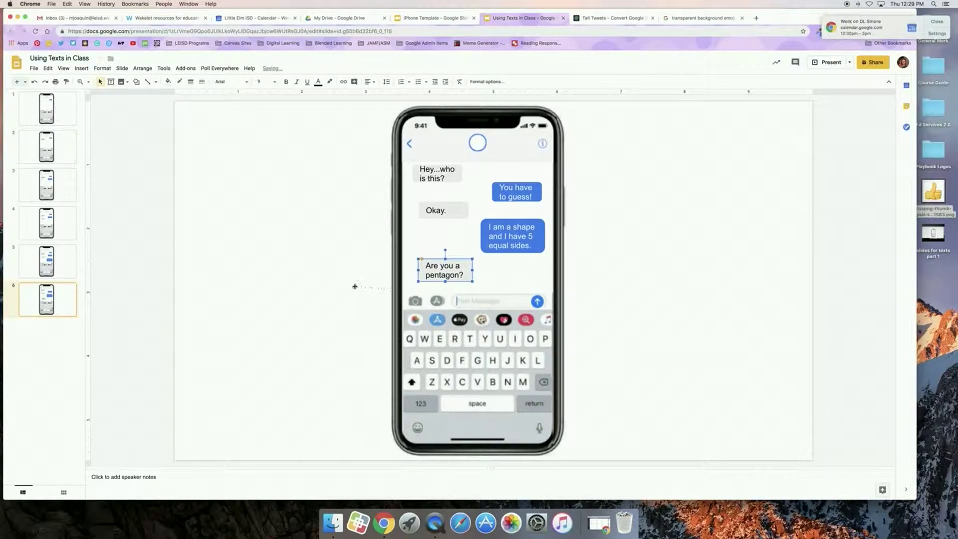
- Duplicate slide 6 to continue the conversation on a seventh slide
click(58, 295)
click(141, 68)
key(Escape)
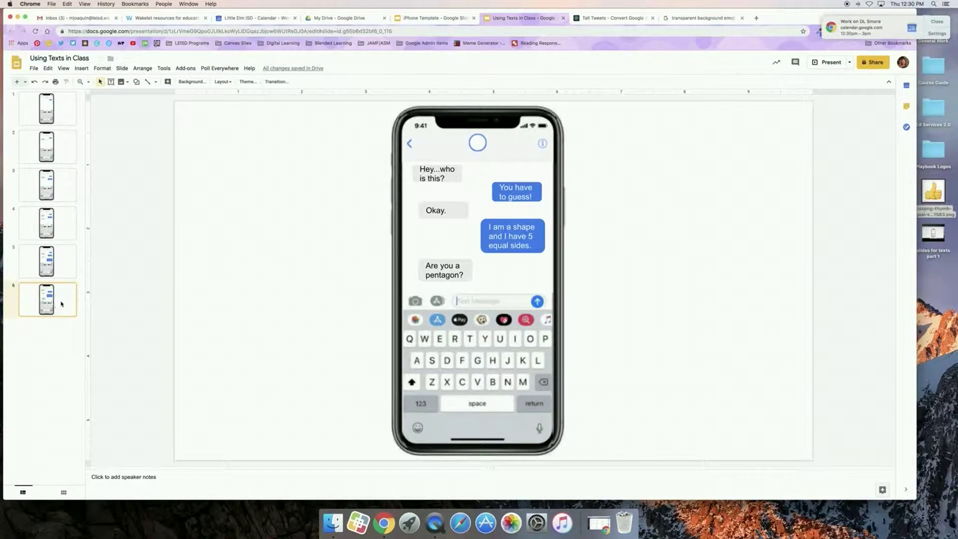
click(123, 69)
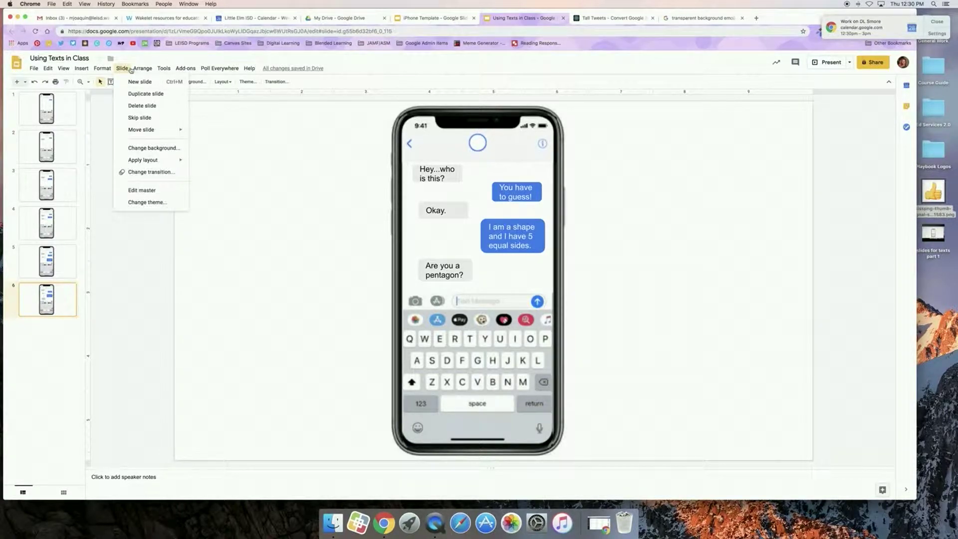
click(144, 94)
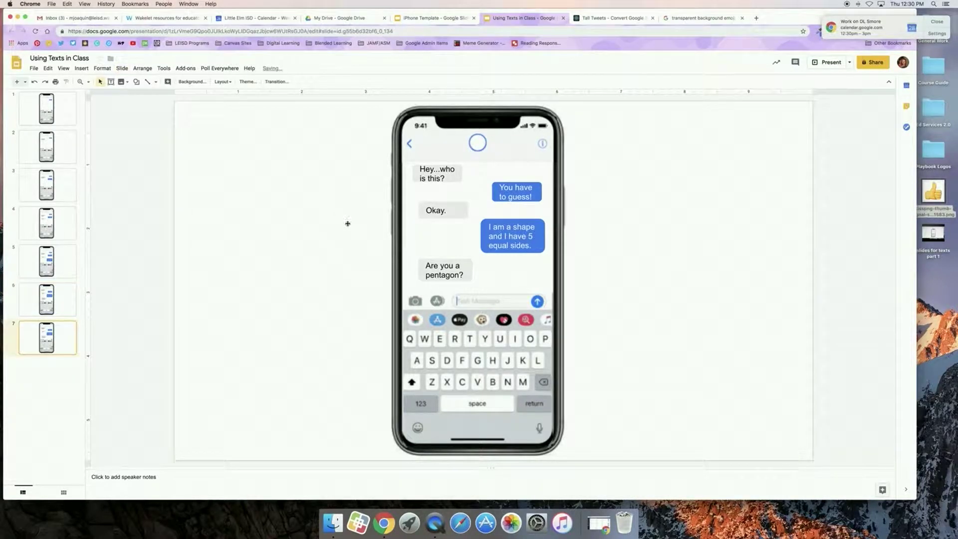
- Delete the gray "Hey...who is this?" bubble from slide 7
click(445, 177)
key(Delete)
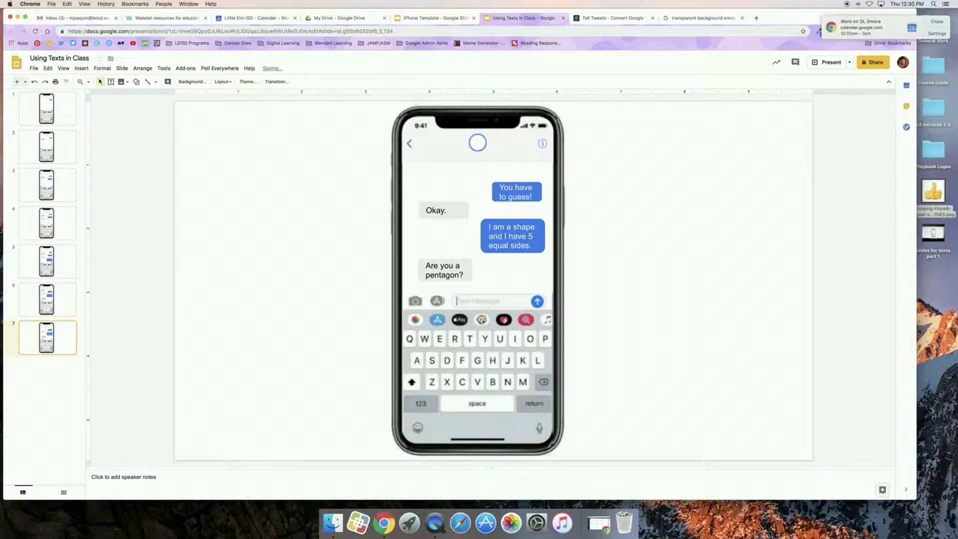
click(511, 188)
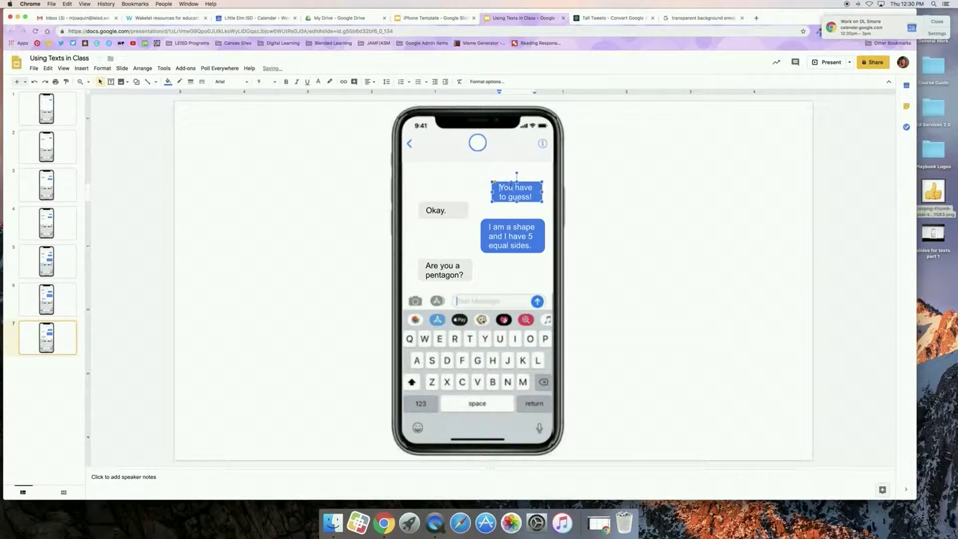
drag(478, 350, 478, 344)
key(super+z)
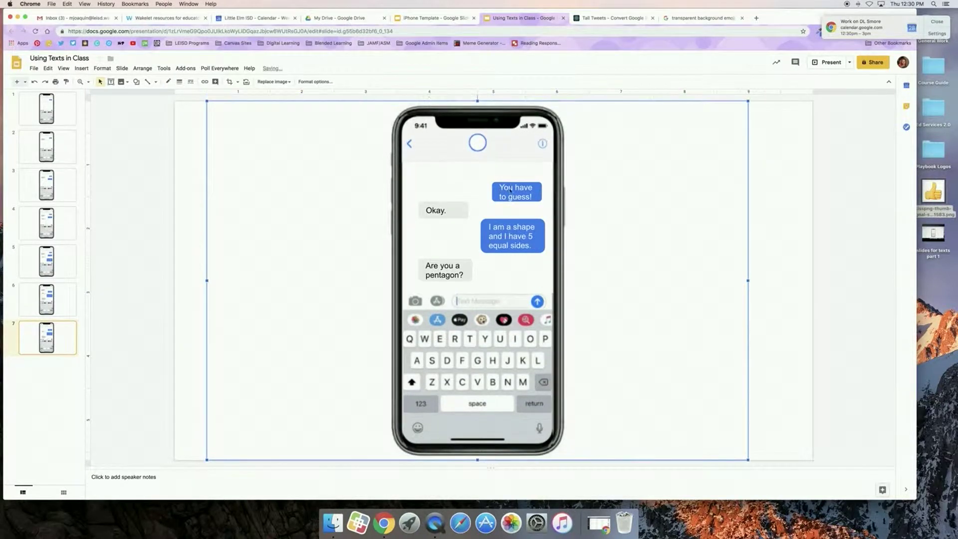
- Nudge the four remaining bubbles on slide 7 slightly upward, one after another, keeping their order
click(511, 188)
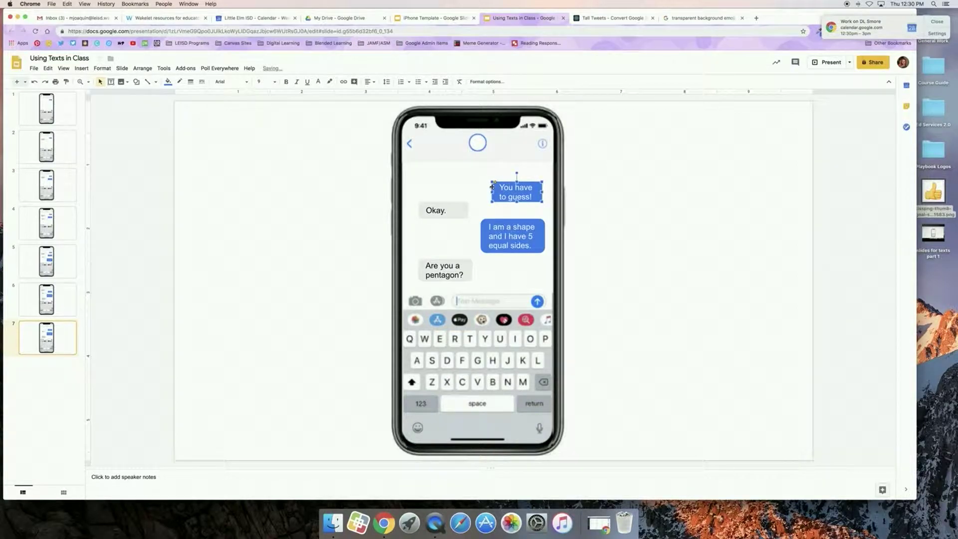
key(Up)
key(Up)
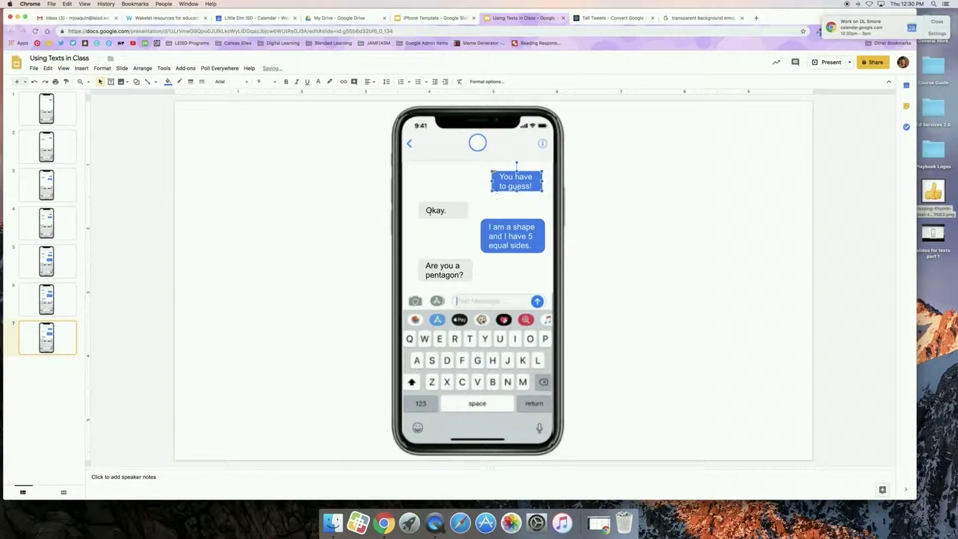
click(439, 211)
key(Up)
key(Up)
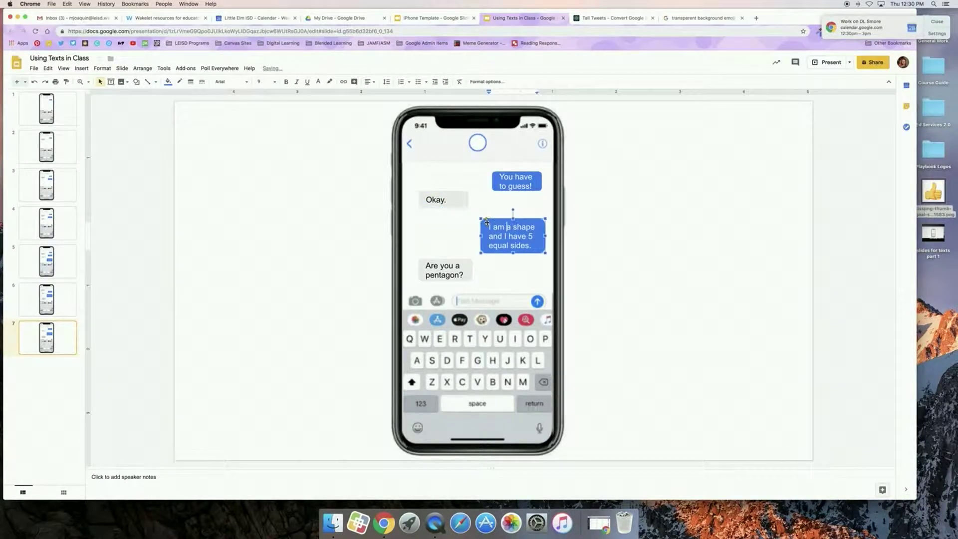
click(483, 222)
key(Up)
key(Up)
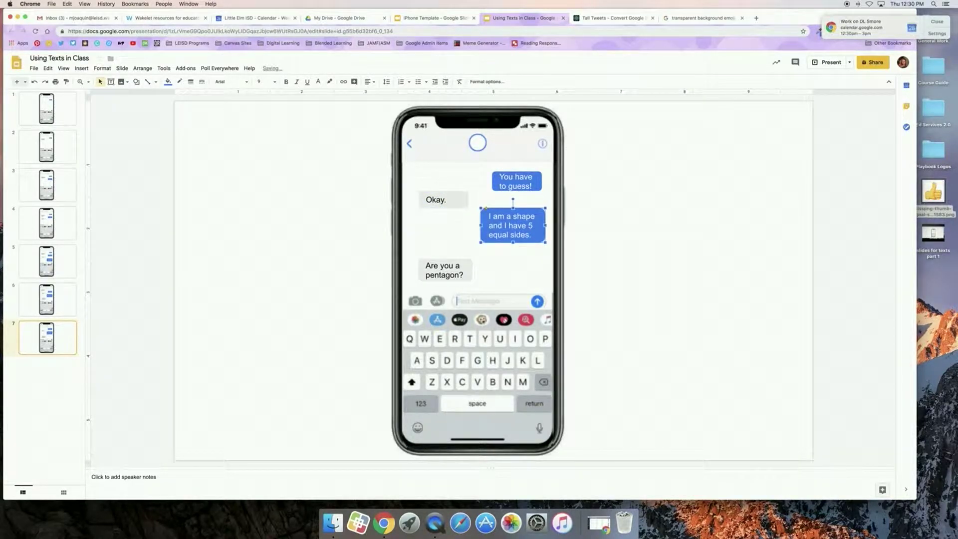
click(425, 266)
key(Up)
key(Up)
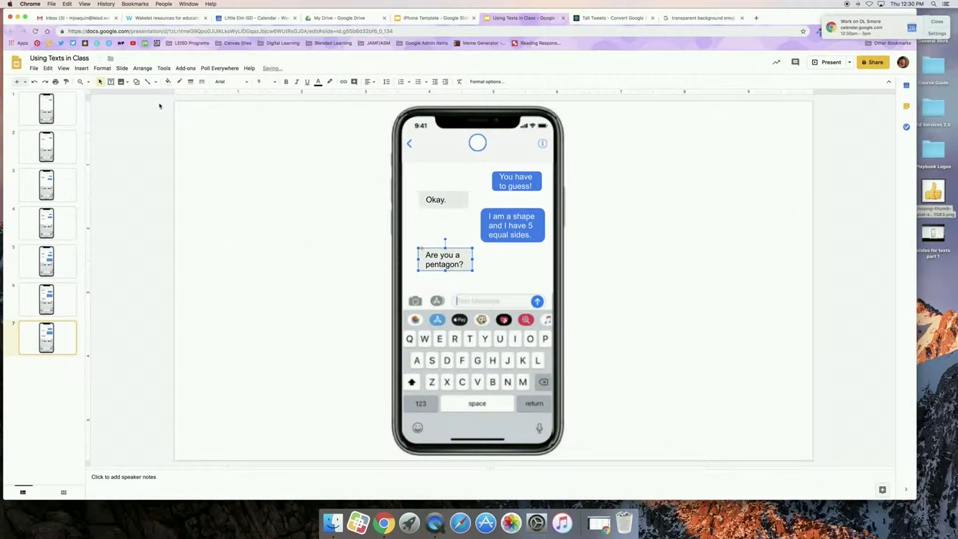
- Draw a small message bubble on slide 7 below "Are you a pentagon?", on the blue sender's side
click(529, 177)
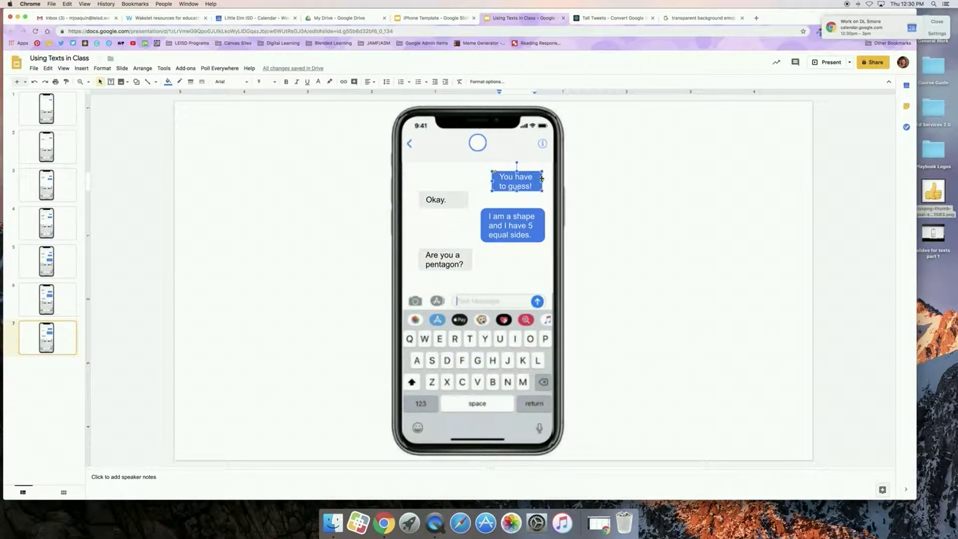
click(136, 81)
click(503, 262)
click(136, 81)
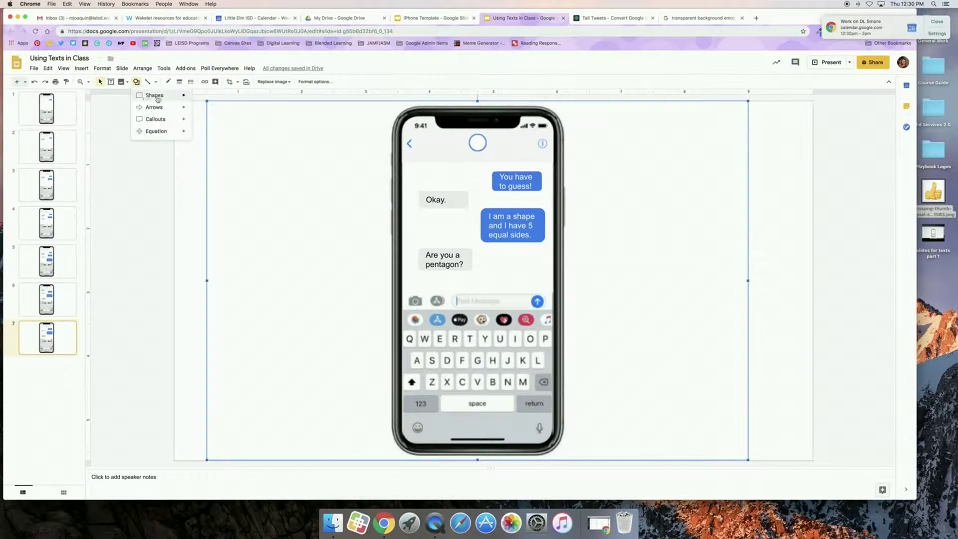
mouse_move(153, 95)
click(205, 99)
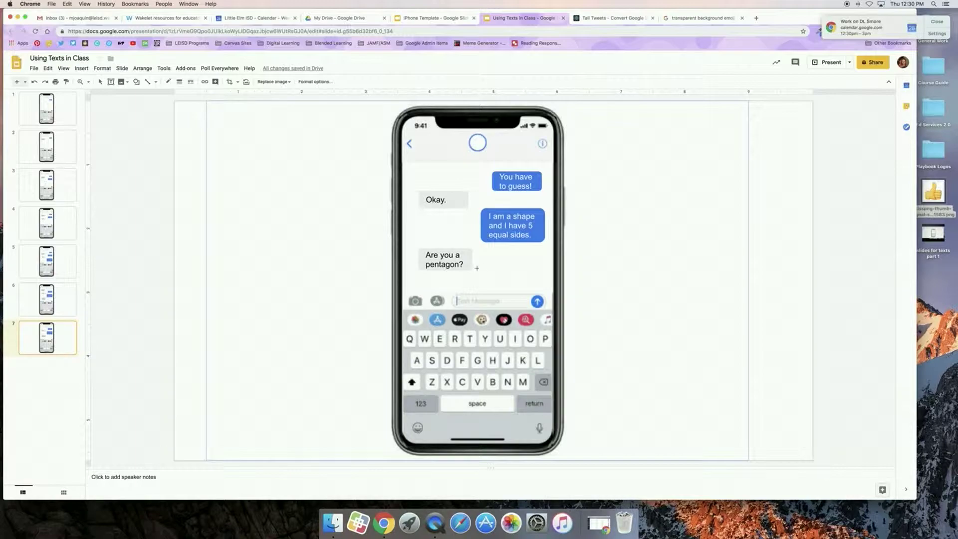
drag(501, 270, 540, 288)
- Fill the new bubble with the custom blue and make its outline transparent
click(156, 81)
click(168, 81)
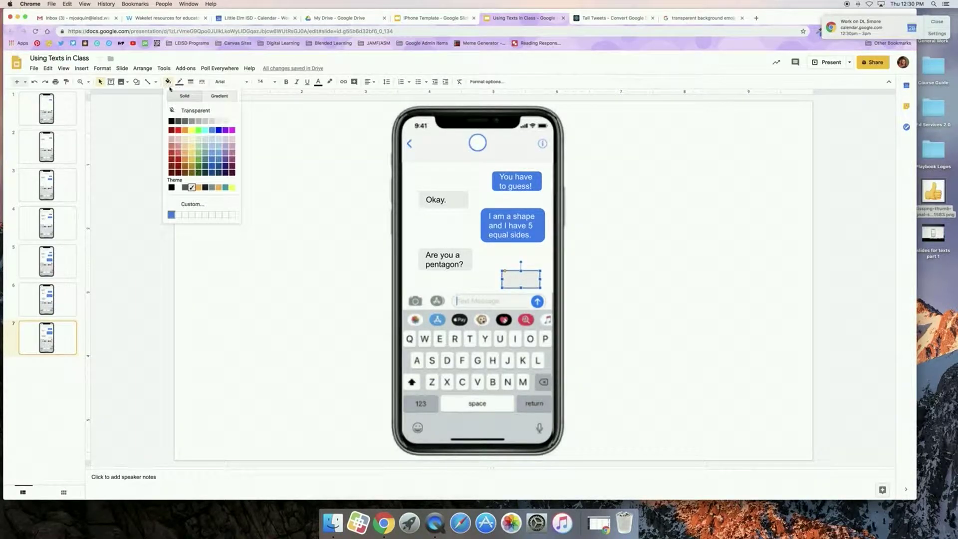
click(172, 209)
click(179, 82)
click(204, 101)
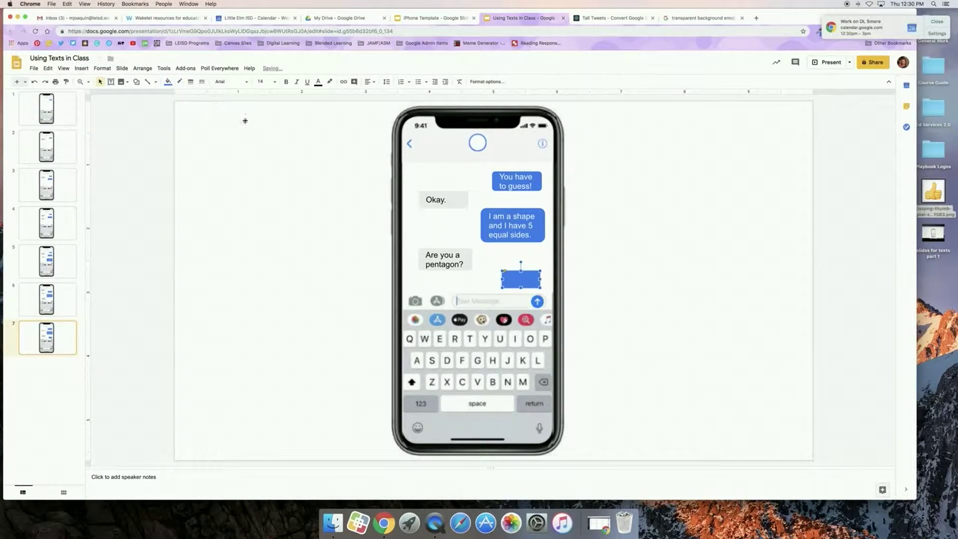
- Add the thumbs-up emoji picture from the desktop, shrink it onto the empty blue bubble, and narrow the bubble around it
click(699, 18)
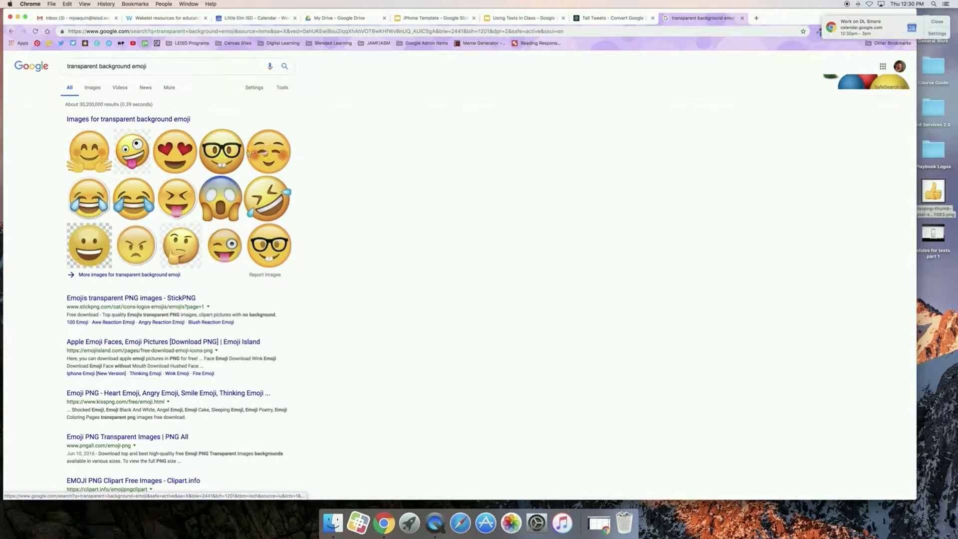
click(504, 19)
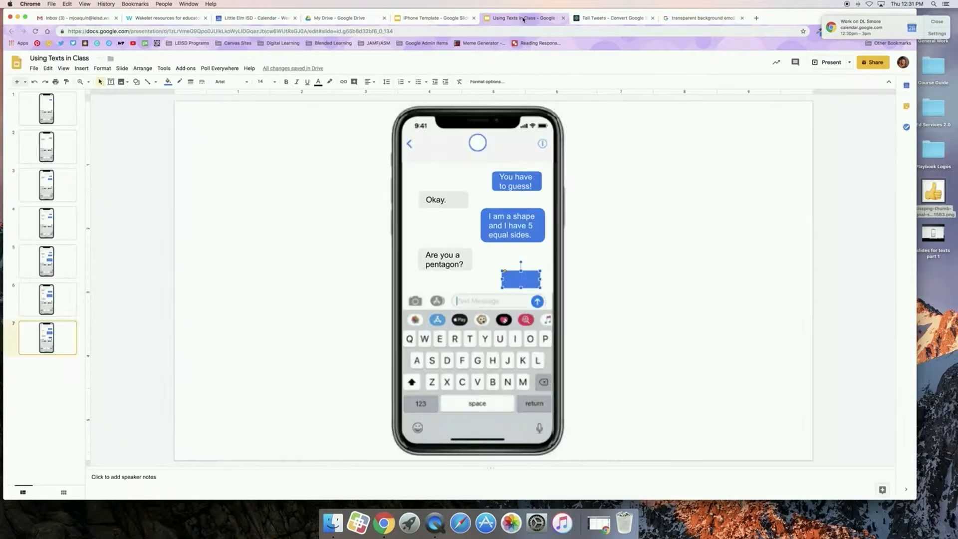
drag(932, 197, 530, 280)
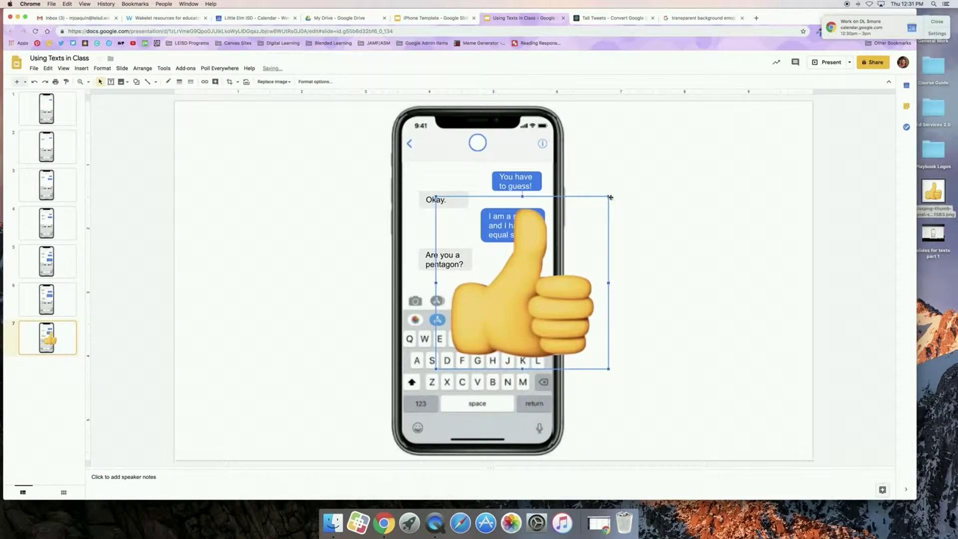
drag(476, 325, 523, 281)
click(535, 279)
click(518, 280)
click(607, 267)
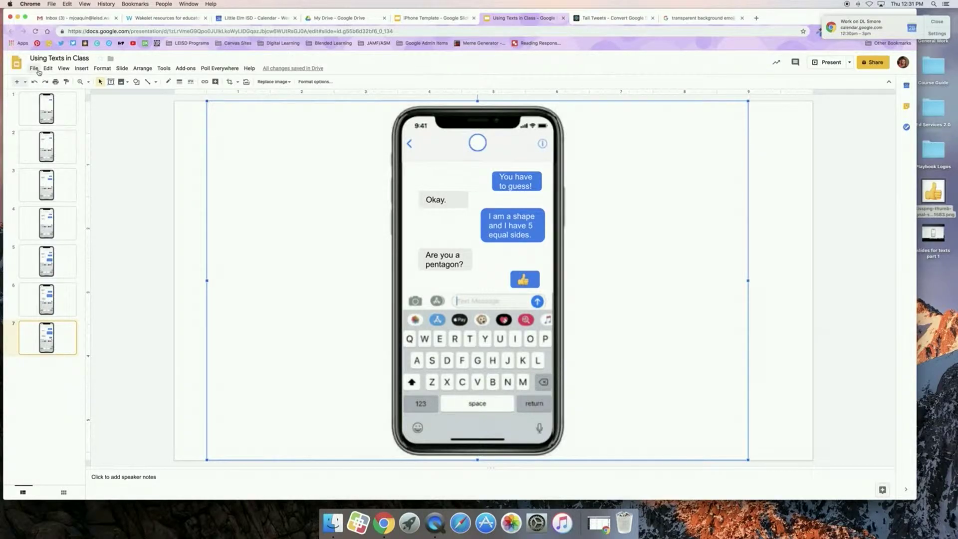
- In the publish-to-web settings, set slides to auto-advance every 2 seconds and the slideshow to start as soon as the player loads
click(35, 70)
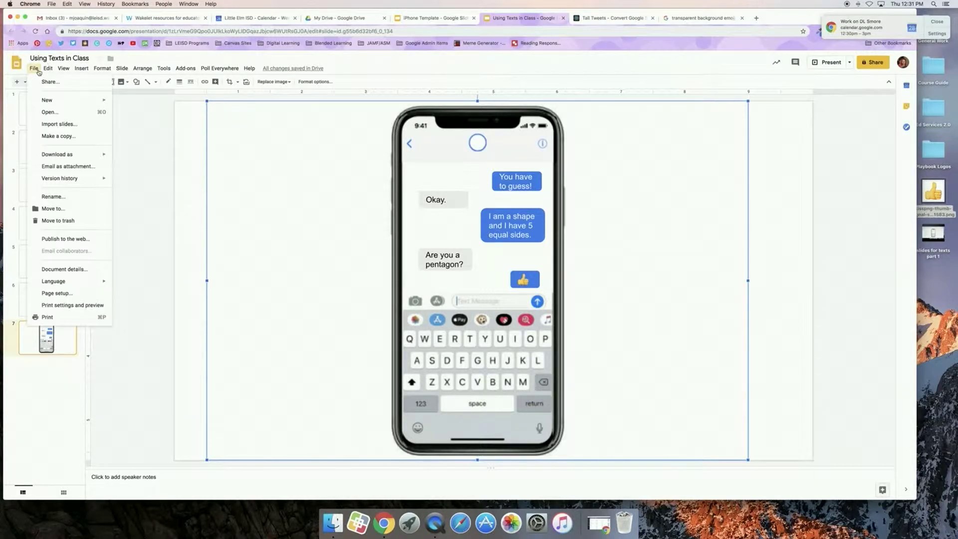
click(64, 240)
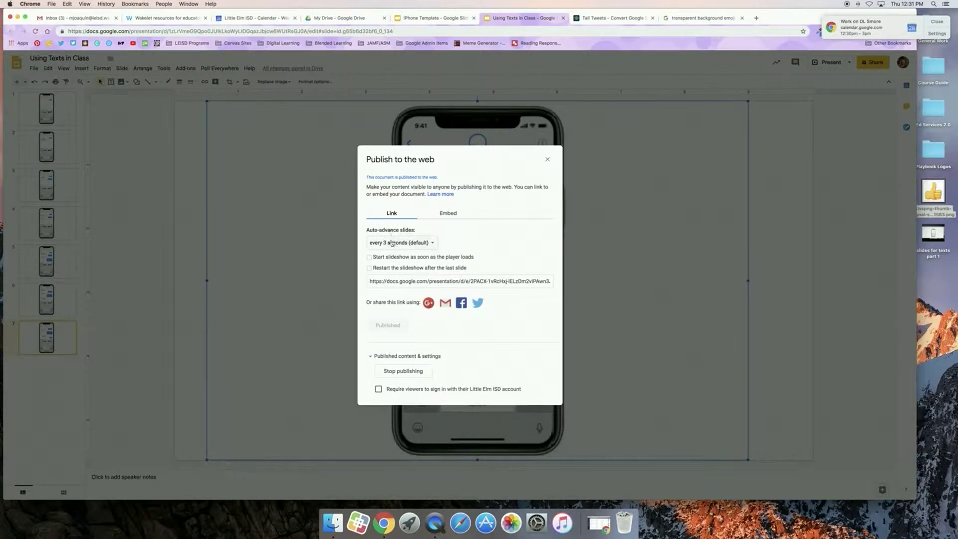
click(392, 243)
click(394, 231)
click(370, 257)
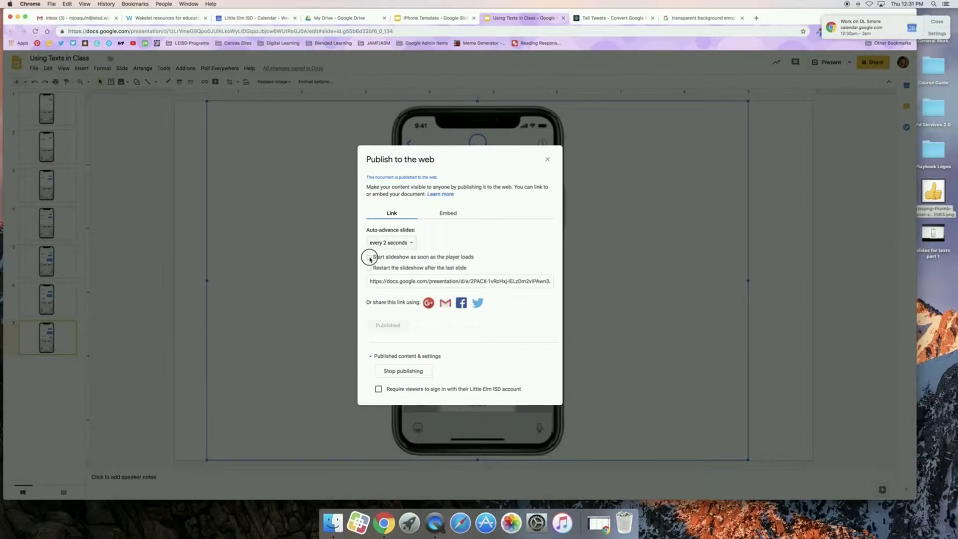
- Copy the published slideshow link and open it in a new browser tab to play the conversation
click(398, 282)
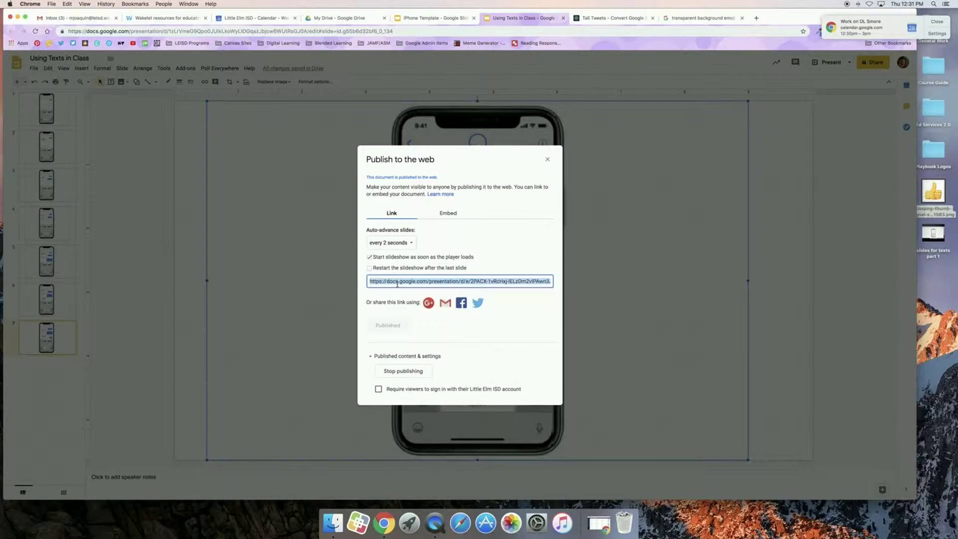
click(757, 21)
text(https://docs.google.com/presentation/d/e/2PACX-1vRcHxj-IELzDm2vIPAwn3JUR-7_ruz3fn4UgYUfTYOKfC-rdiyJwLJj2mIQ5NlcOfvzTsh3fqAndmMx/pub?start=true&loop=false&delayms=2000)
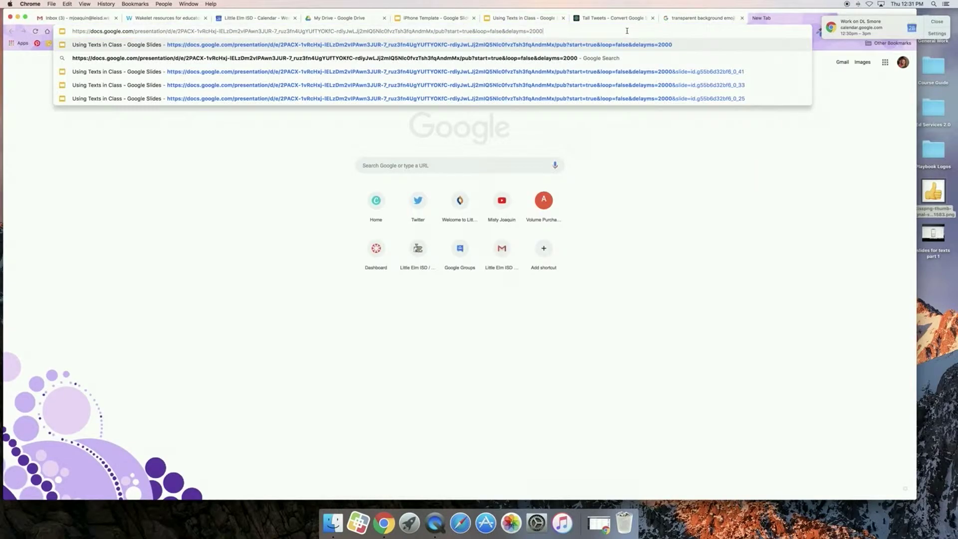
key(Return)
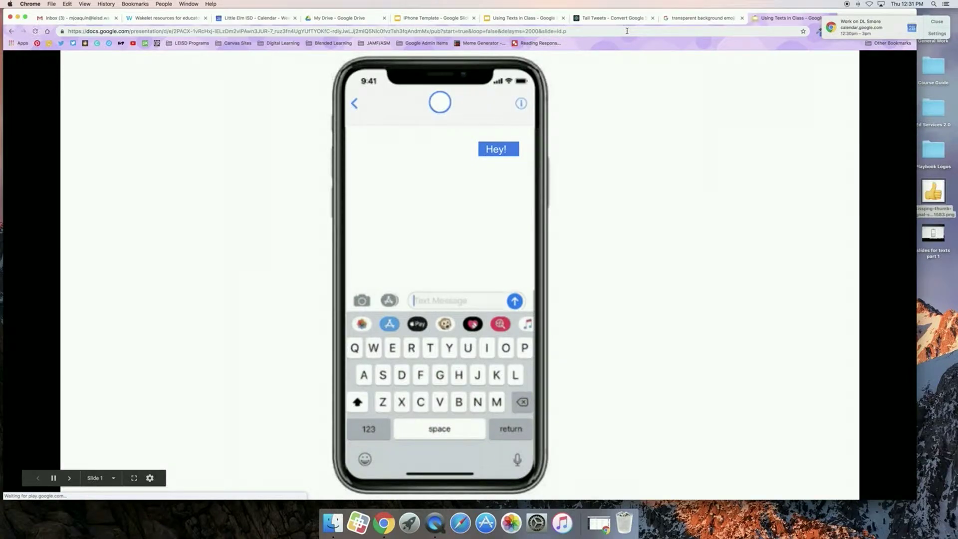